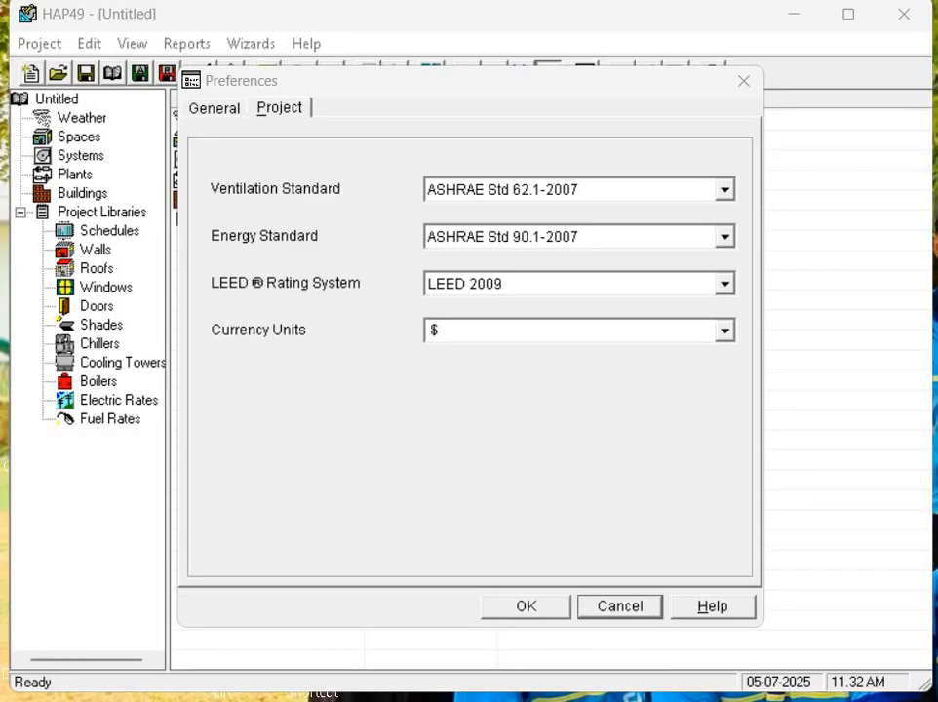
Step: Set the project's ventilation standard to ASHRAE Std 62.1-2010 and its energy standard to ASHRAE Std 90.1-2010
click(215, 109)
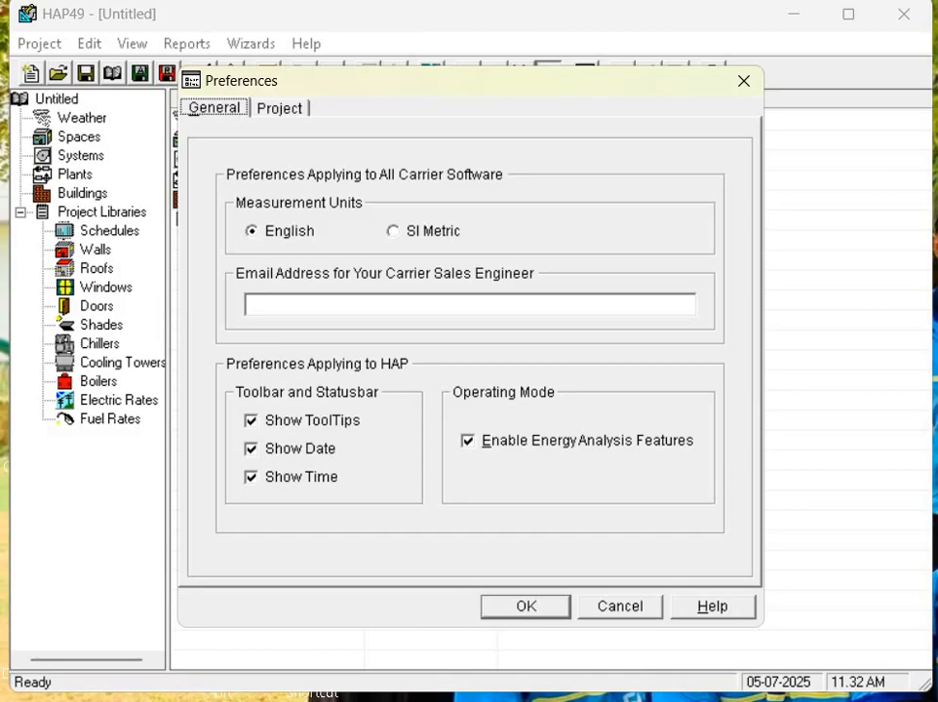
click(280, 108)
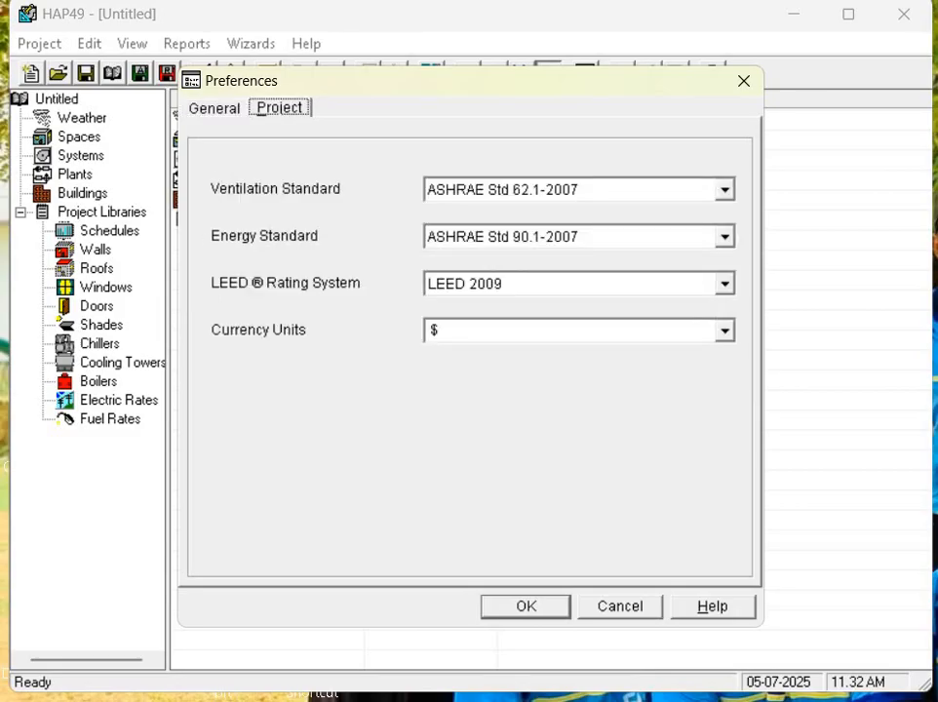
click(724, 190)
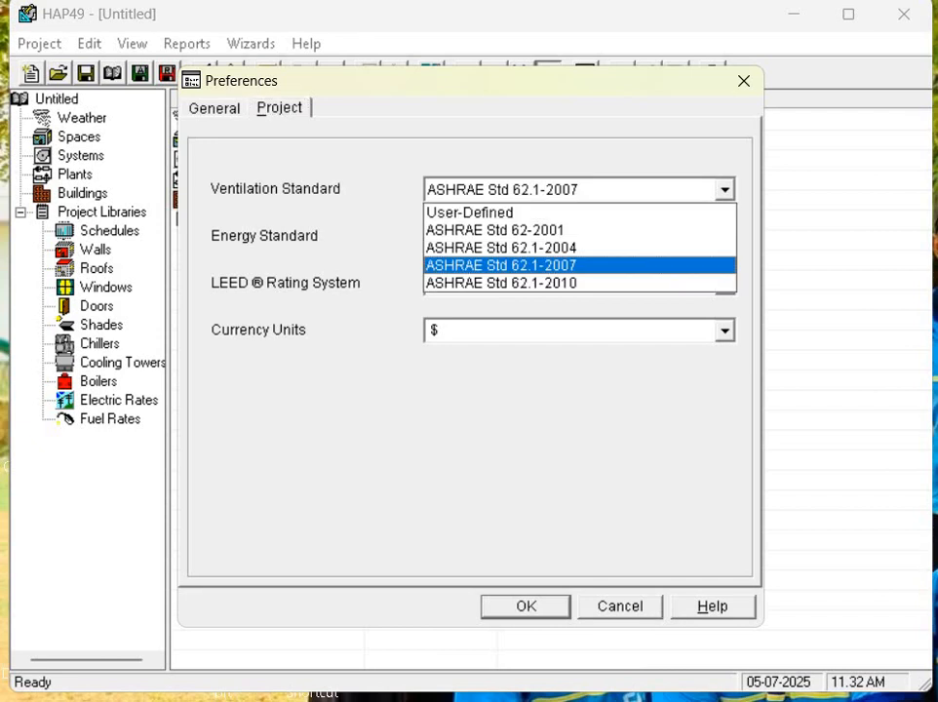
click(608, 284)
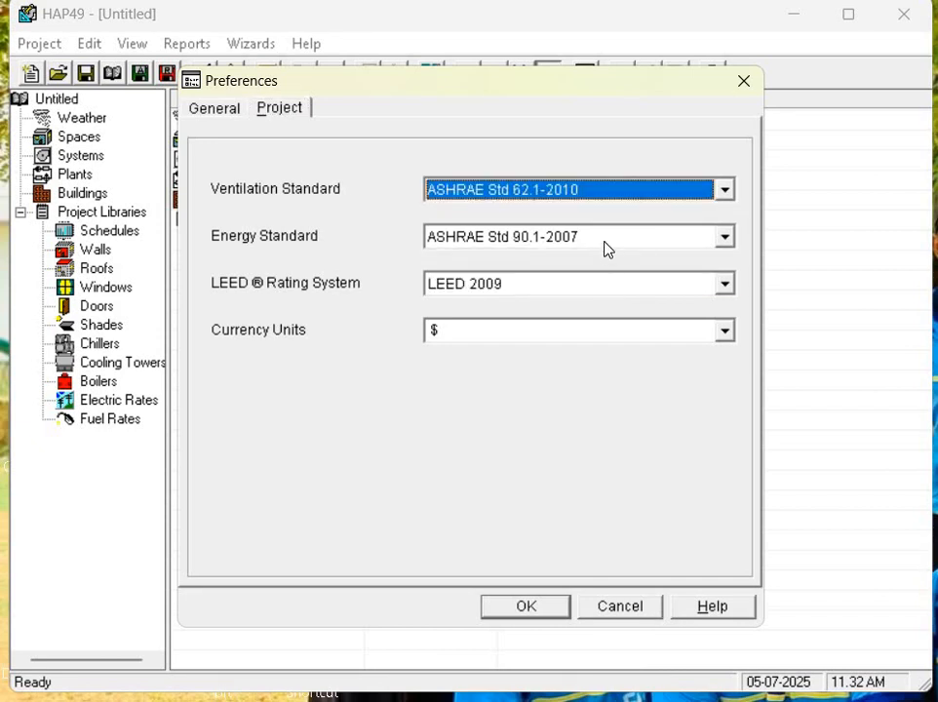
click(723, 238)
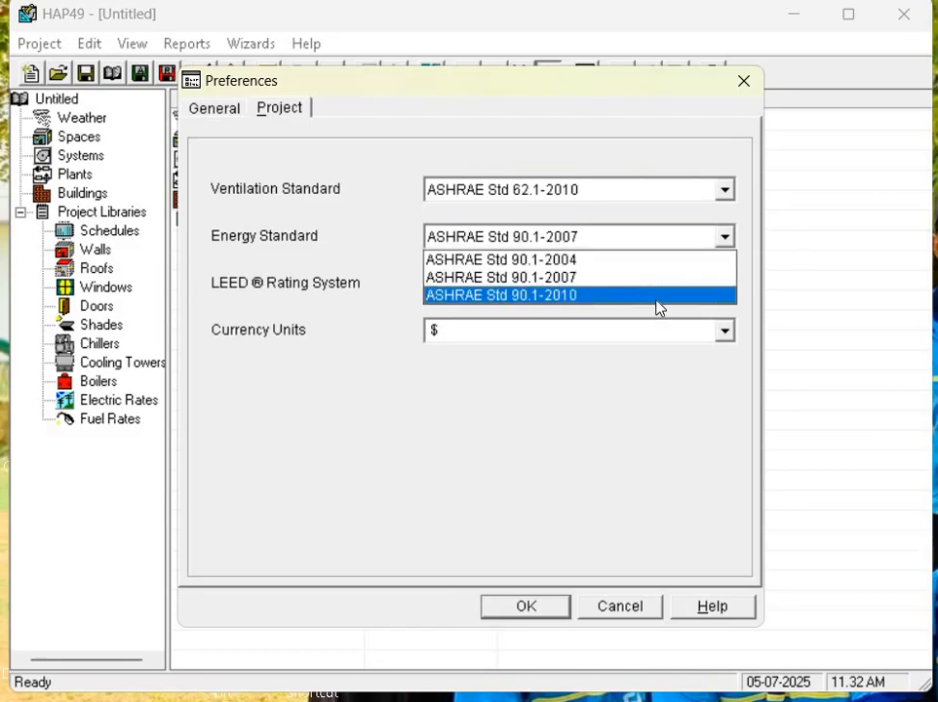
click(659, 296)
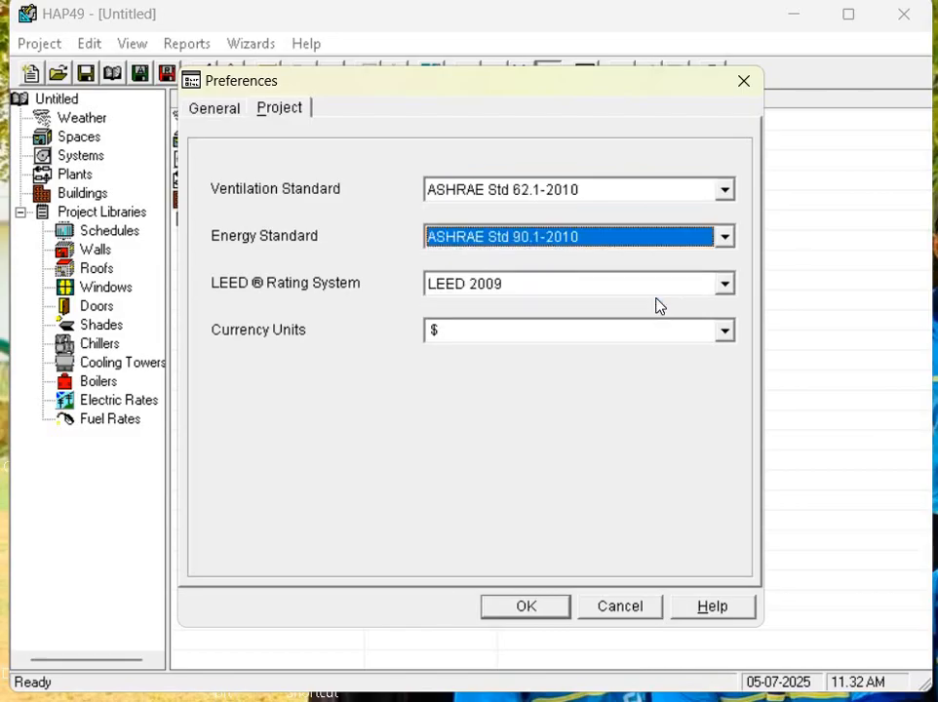
click(530, 607)
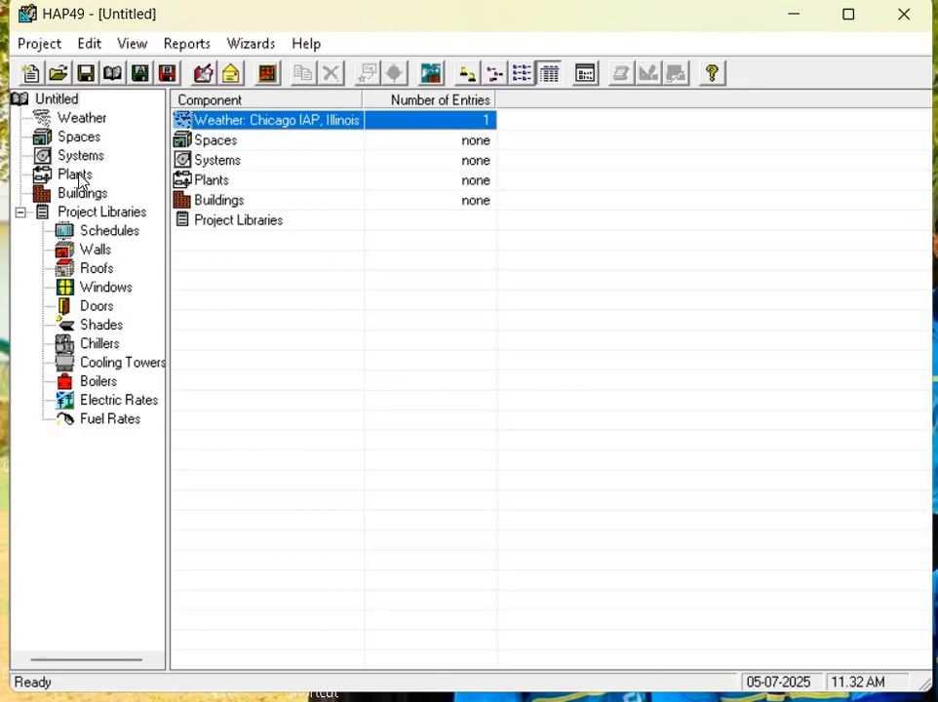
Step: Create a new fractional schedule in the project libraries and name it SCHOOL TIME
click(109, 231)
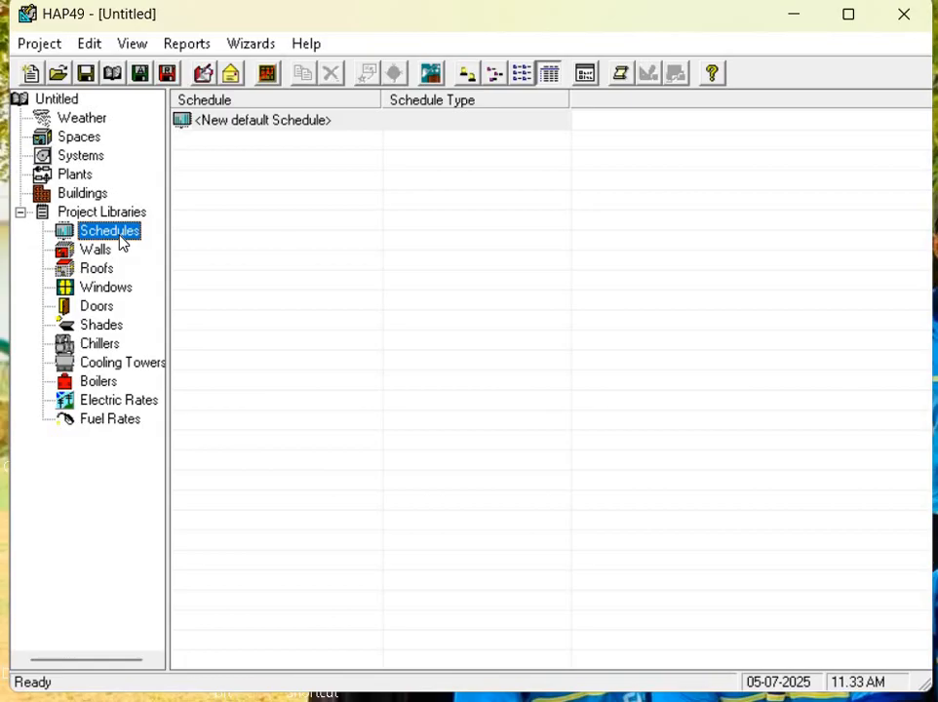
double_click(232, 128)
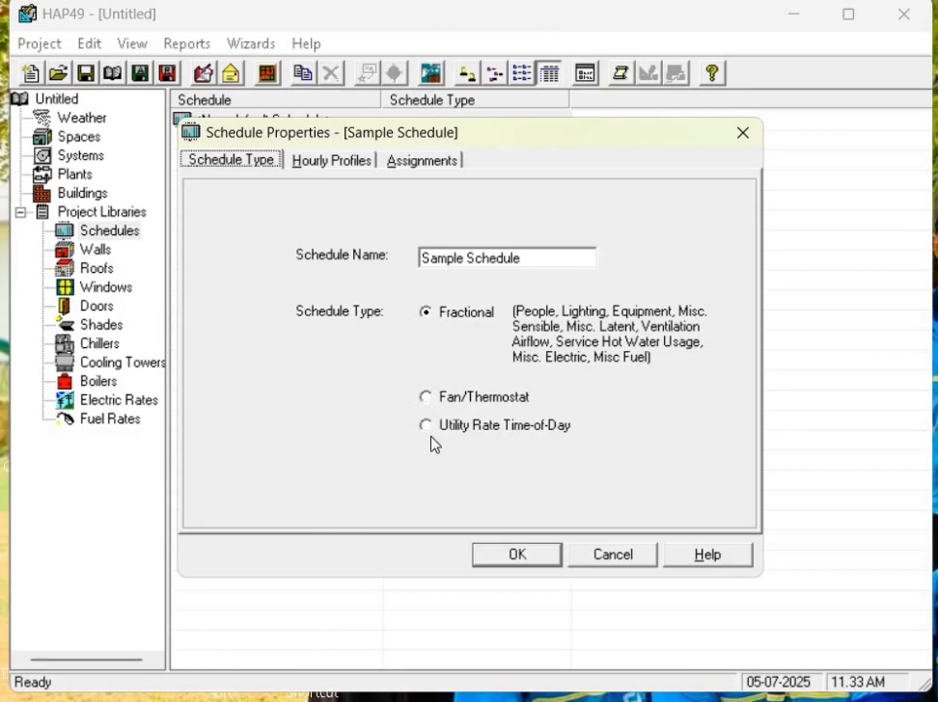
click(530, 263)
text(S)
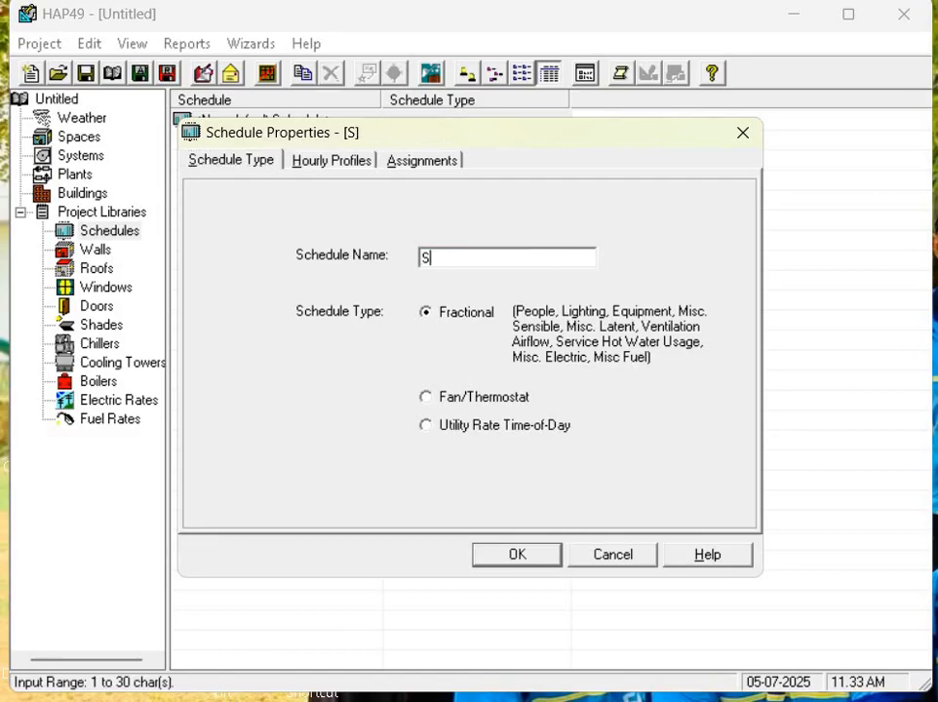
text(CHOOL)
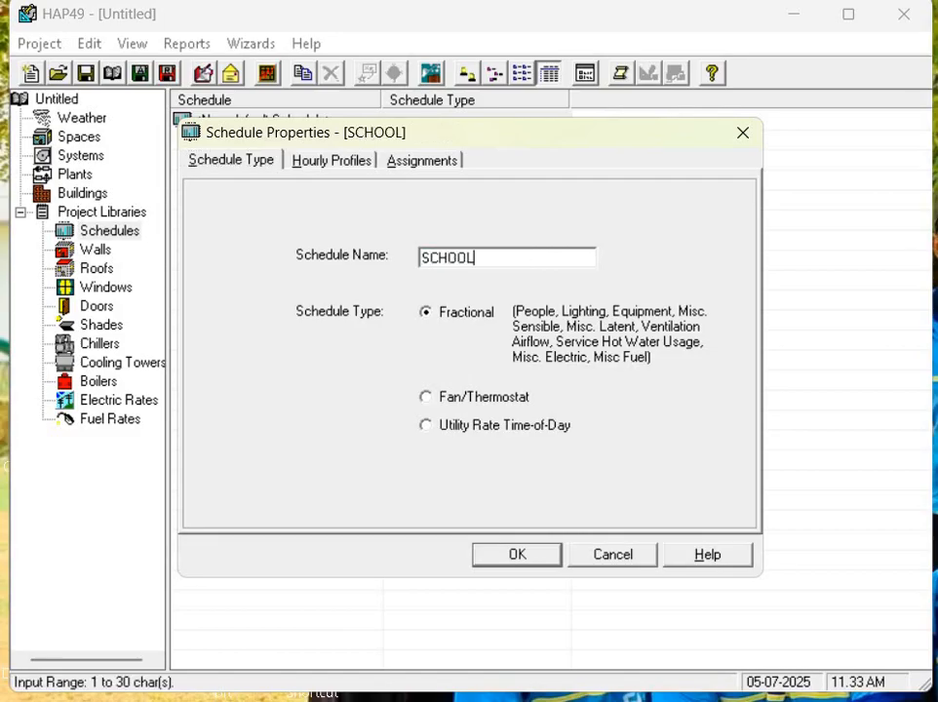
text( TIM)
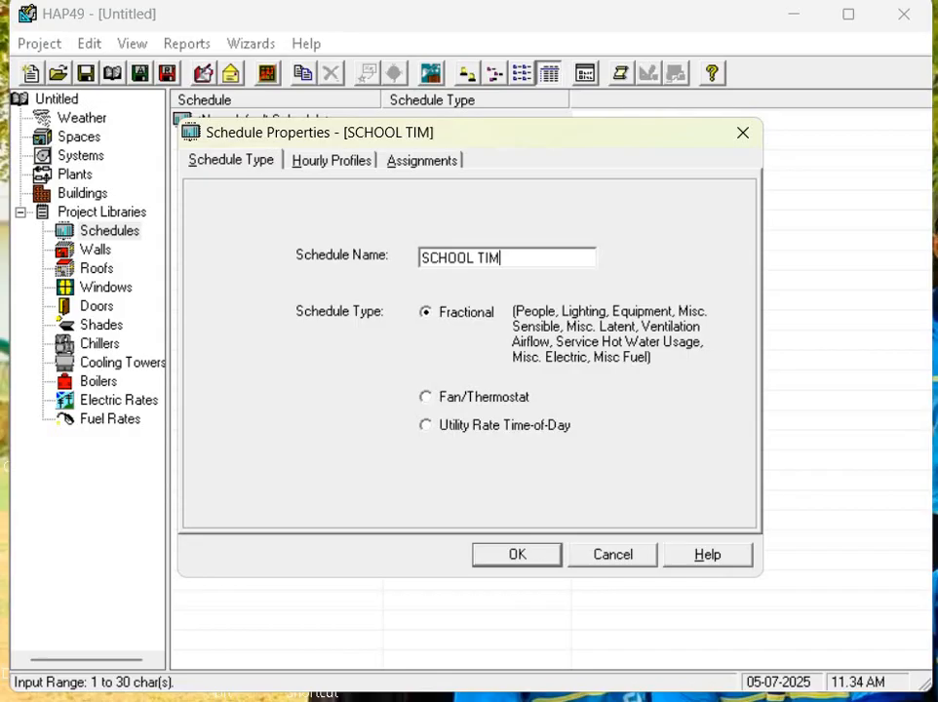
text(E)
Step: Select Profile One in the schedule's hourly profiles and save the SCHOOL TIME schedule
click(325, 164)
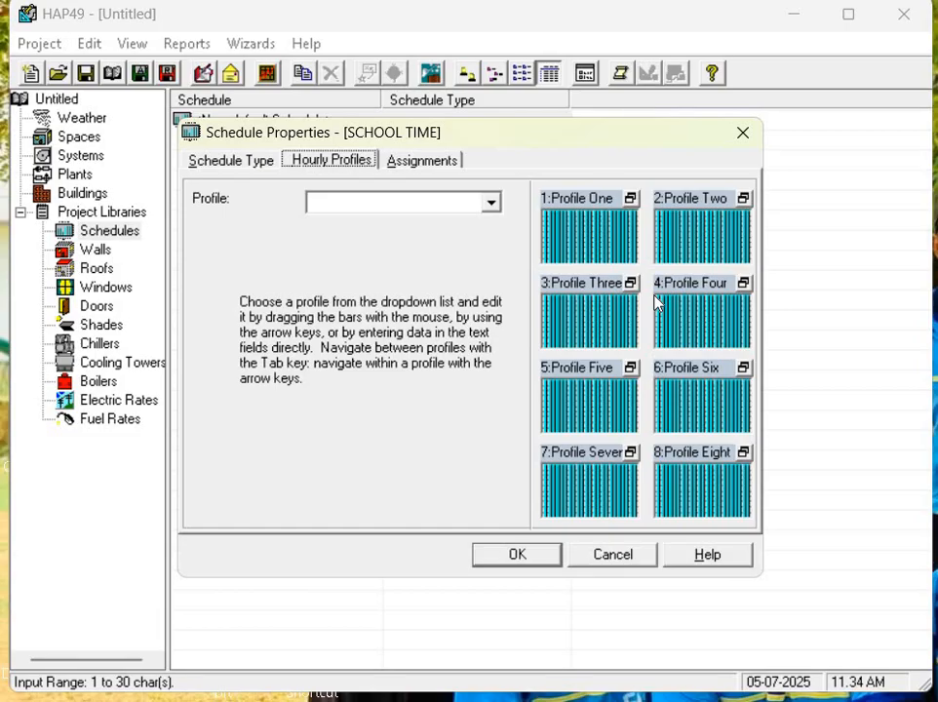
click(486, 209)
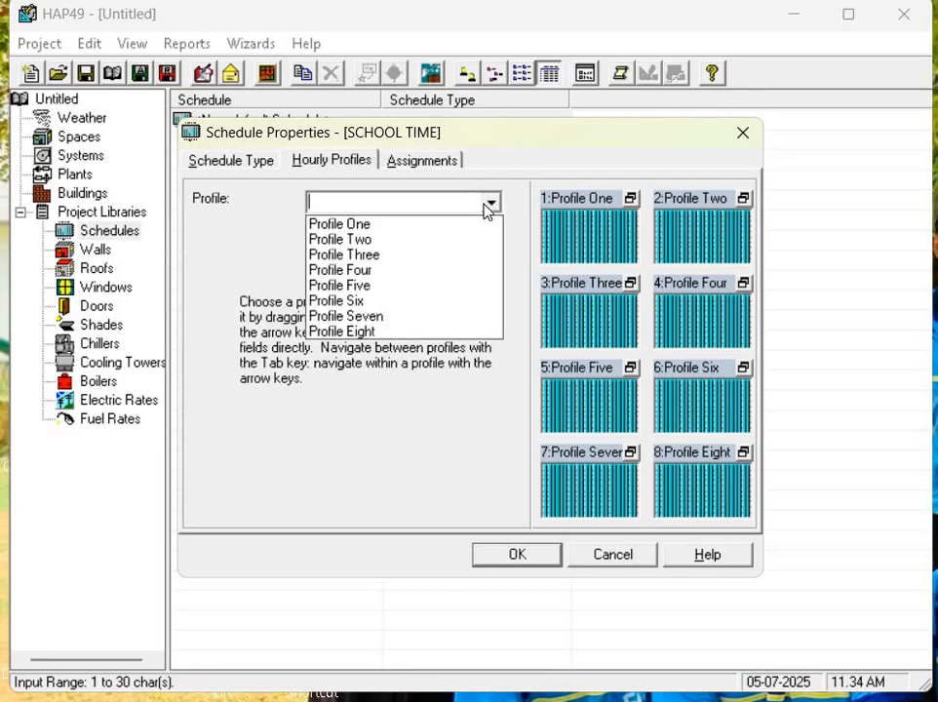
click(570, 226)
click(573, 232)
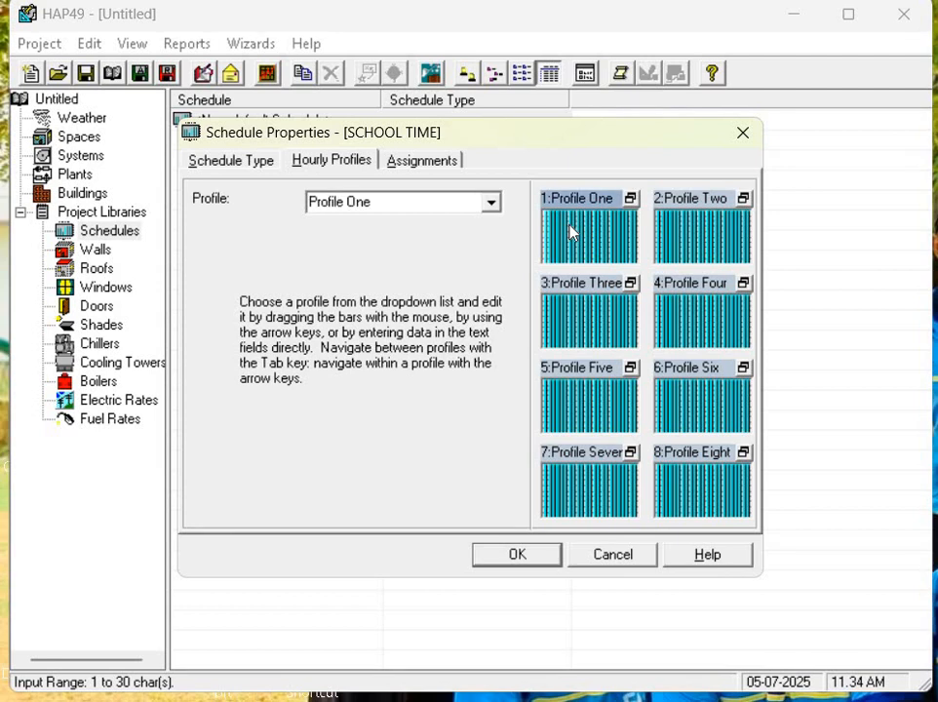
click(501, 562)
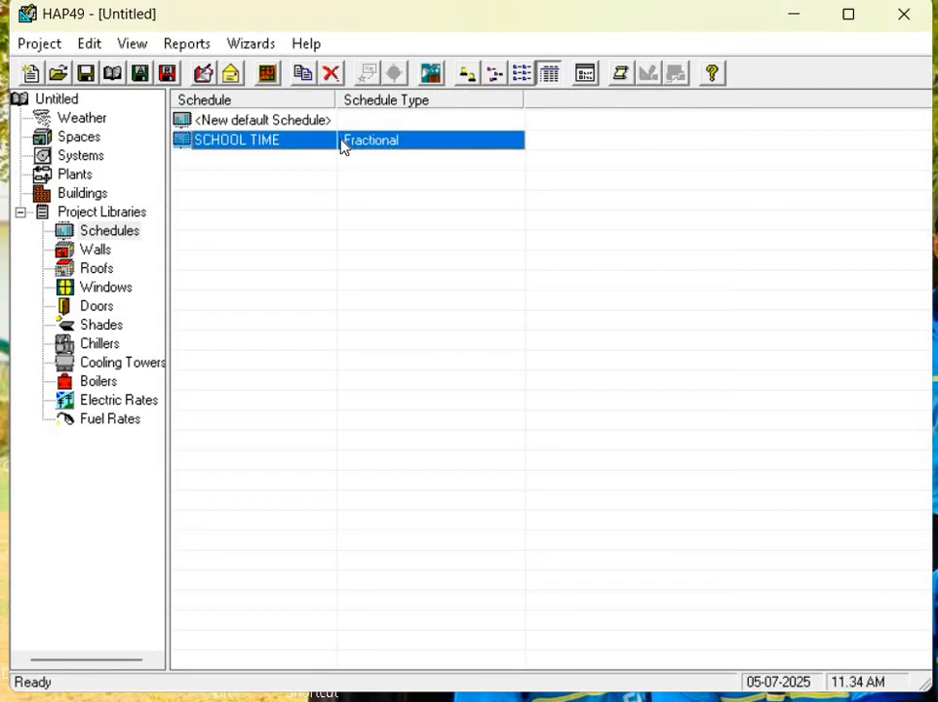
Step: Reopen the SCHOOL TIME schedule and expand Profile One in its hourly profiles for editing
double_click(342, 144)
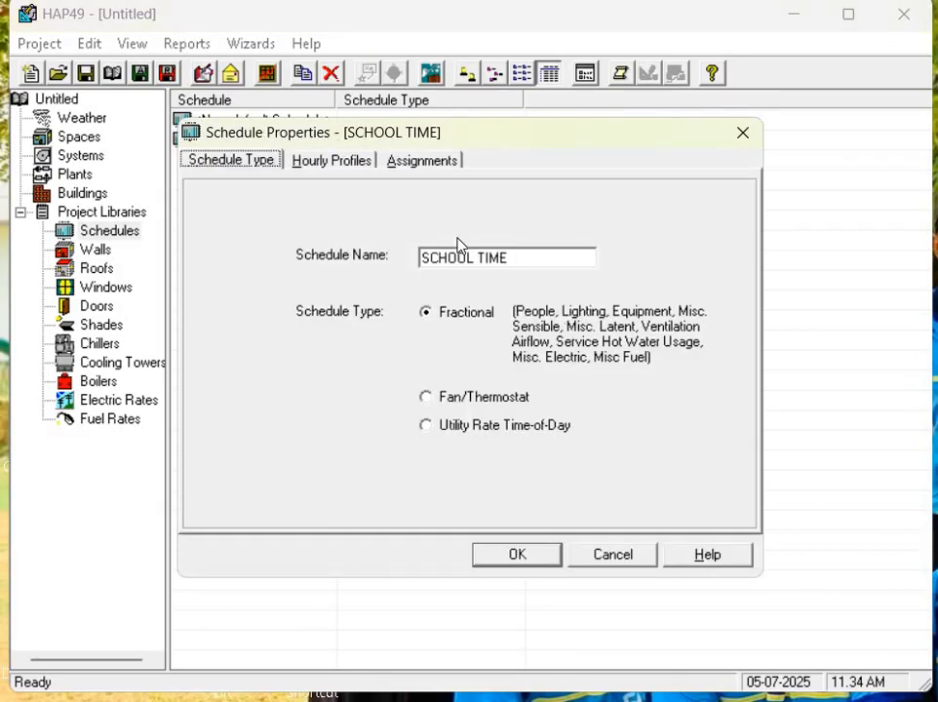
click(408, 166)
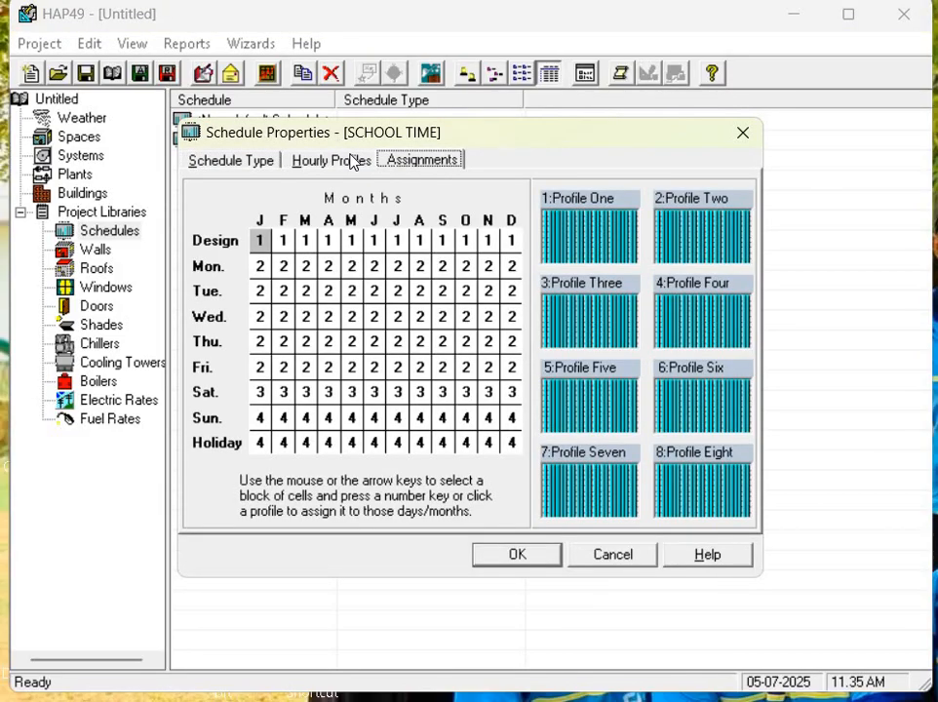
click(353, 162)
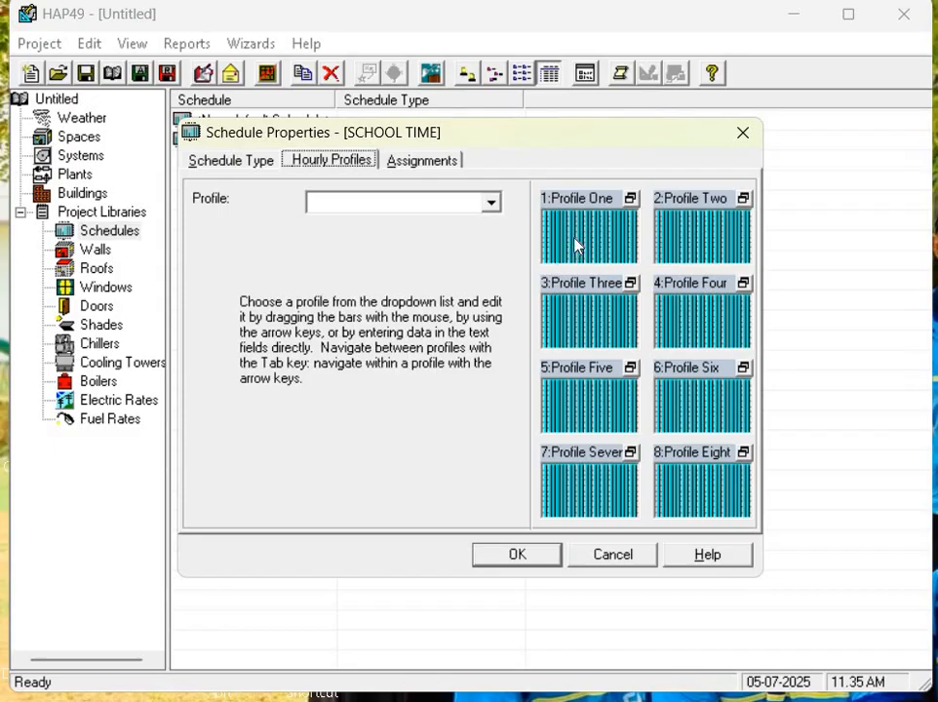
click(631, 199)
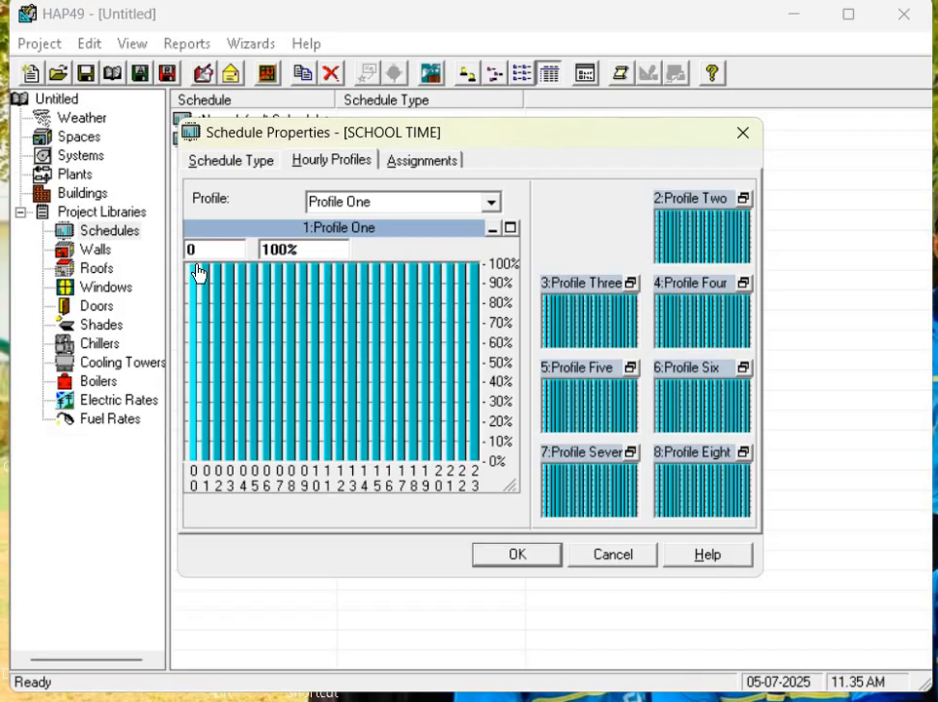
Step: Lower Profile One to 0% for hours 0 through 5 and to 2% for hour 6
drag(192, 365, 190, 485)
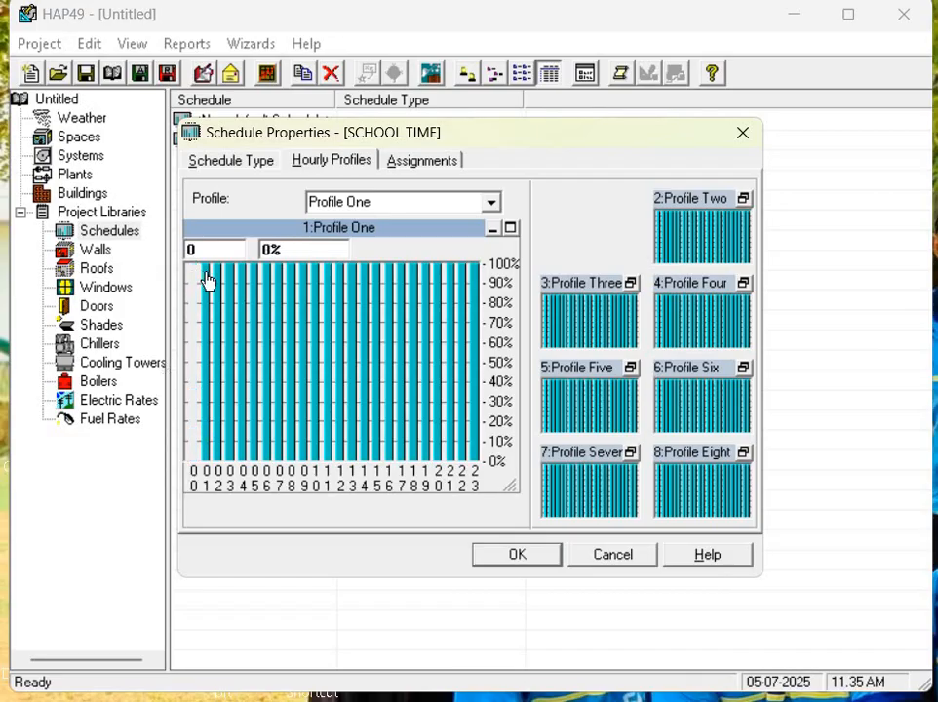
drag(207, 280, 216, 465)
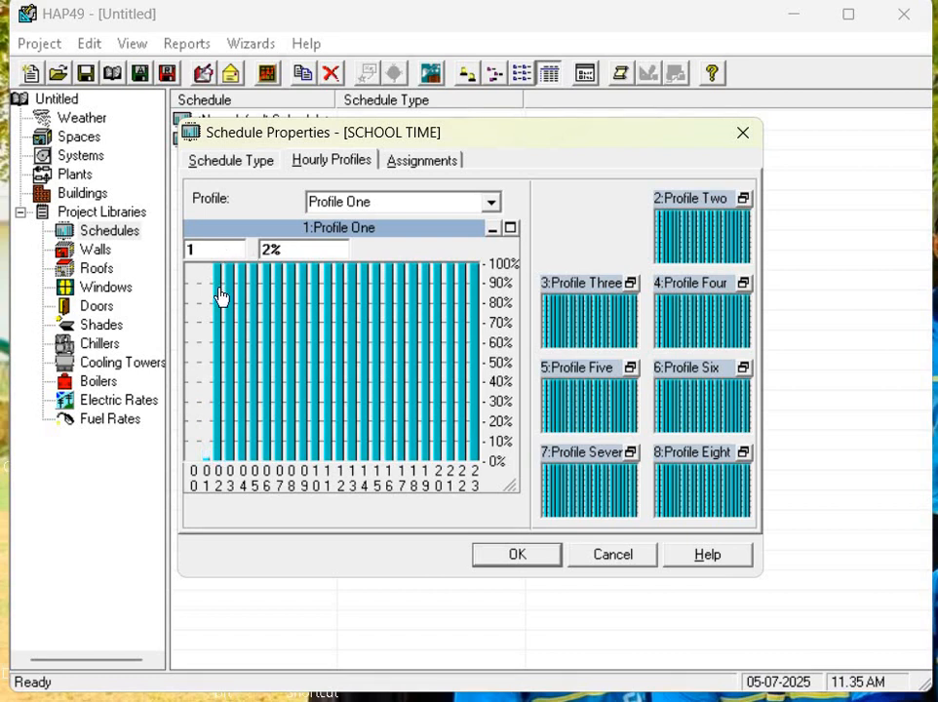
drag(221, 289, 252, 290)
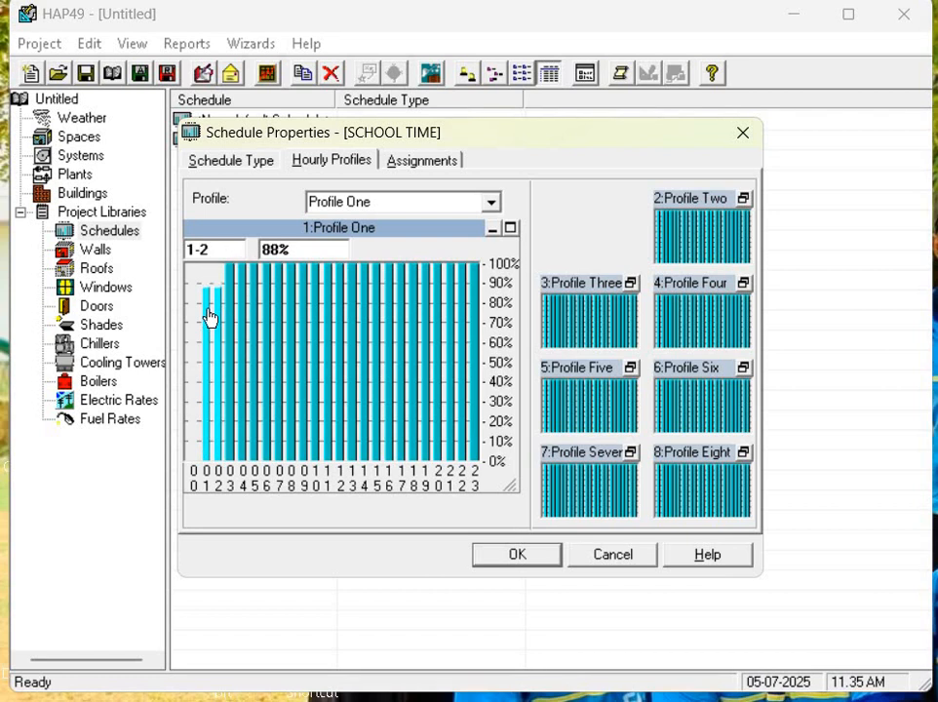
drag(215, 439, 211, 479)
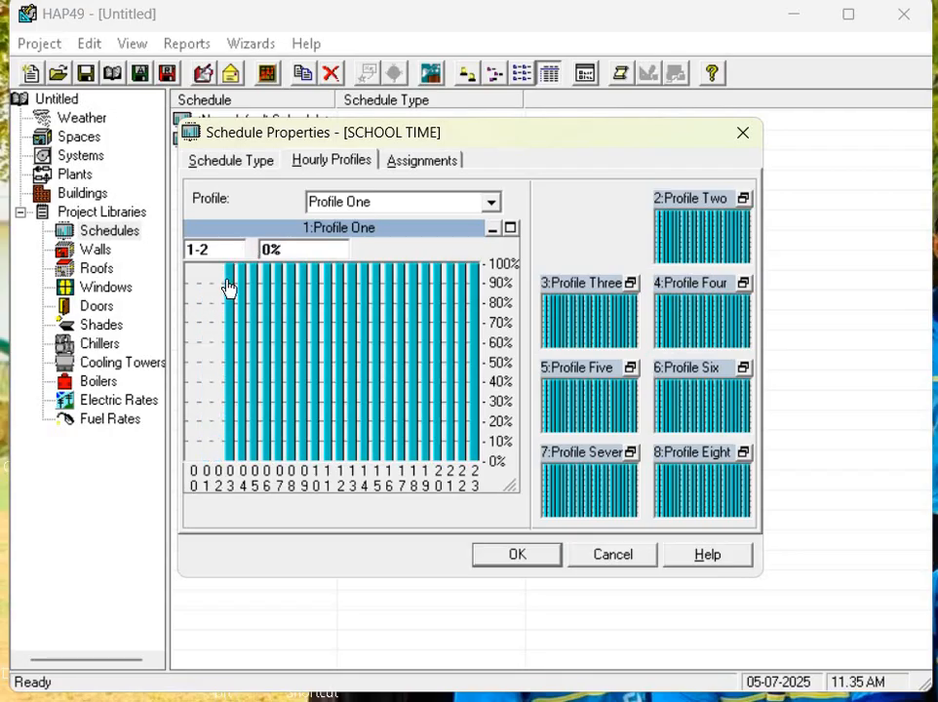
drag(228, 288, 205, 507)
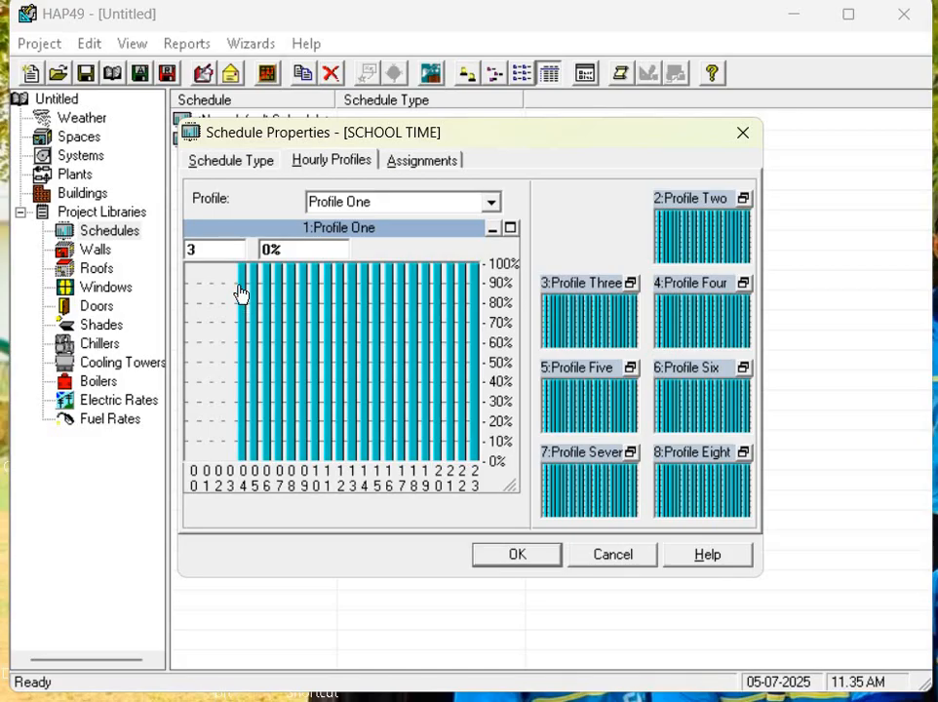
drag(242, 438, 224, 485)
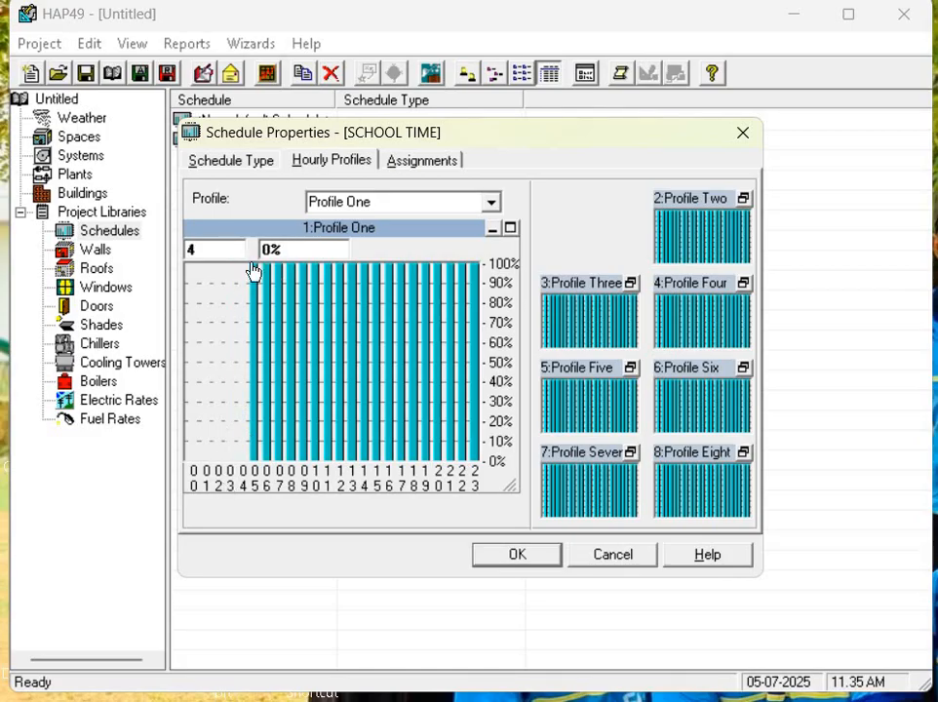
drag(255, 308, 259, 477)
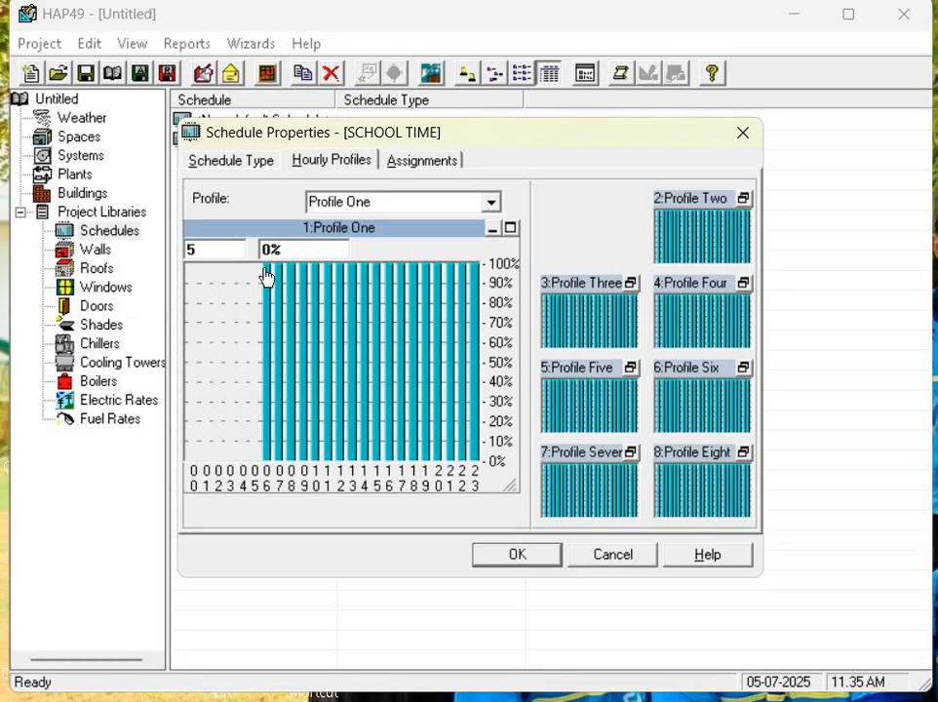
drag(266, 351, 272, 453)
drag(272, 466, 272, 468)
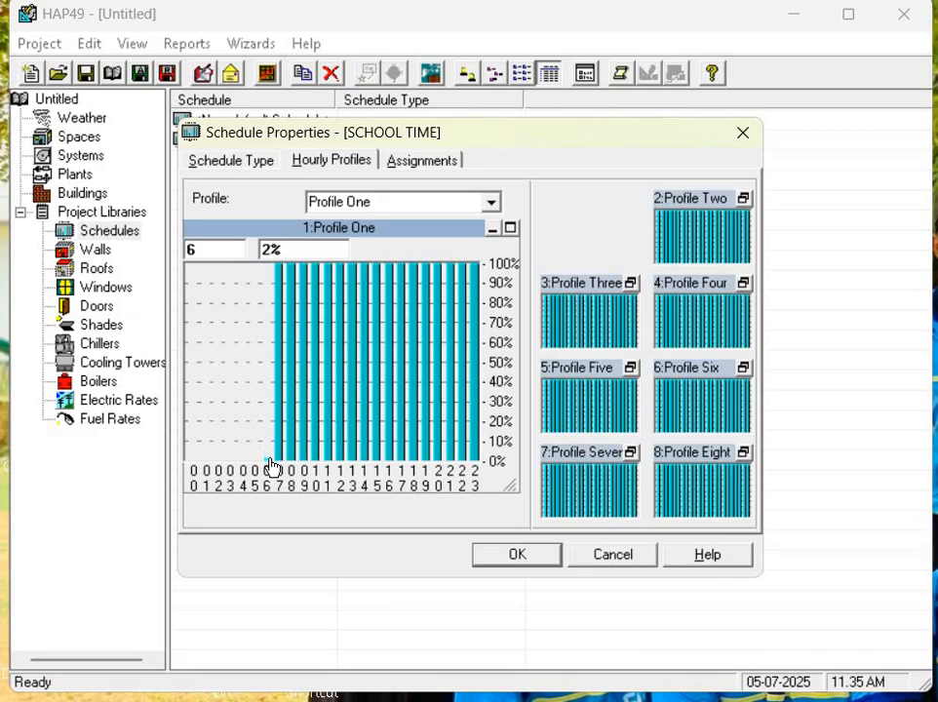
Step: Set Profile One to about 80% for hour 7 and 81% for hour 8
click(276, 298)
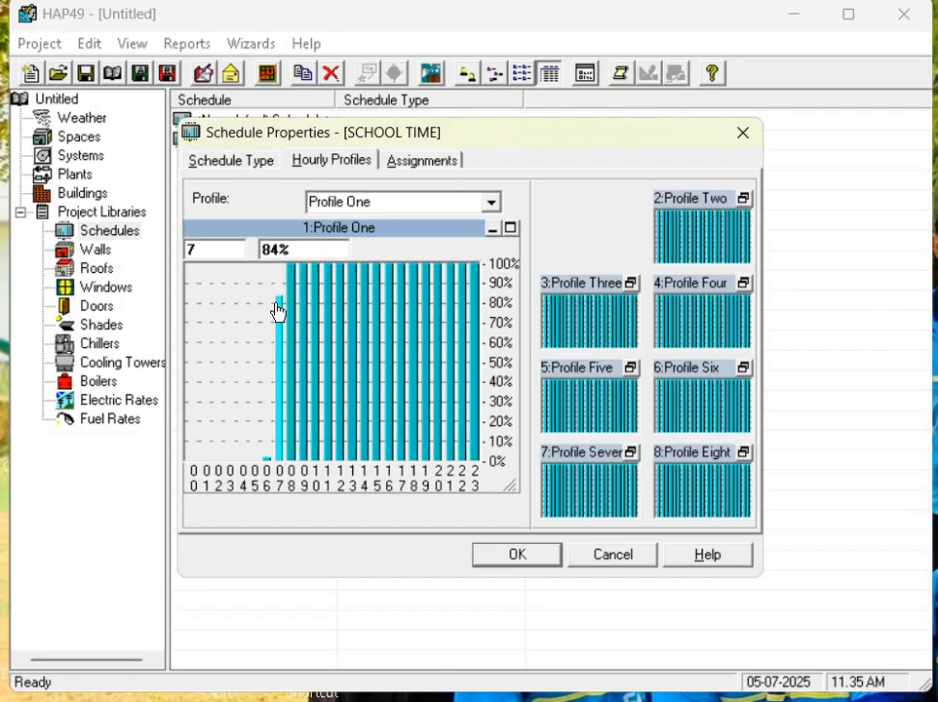
click(278, 305)
double_click(280, 246)
click(291, 309)
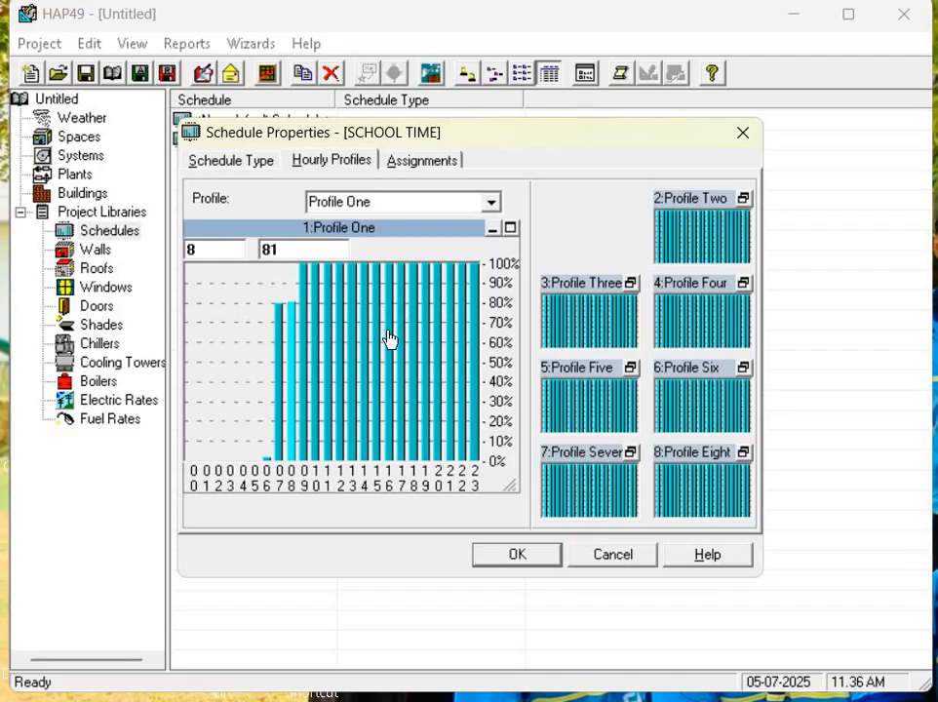
Step: Lower Profile One's evening values for hours 16 through 23 to below 10%, with hours 22 and 23 at 6%
click(388, 417)
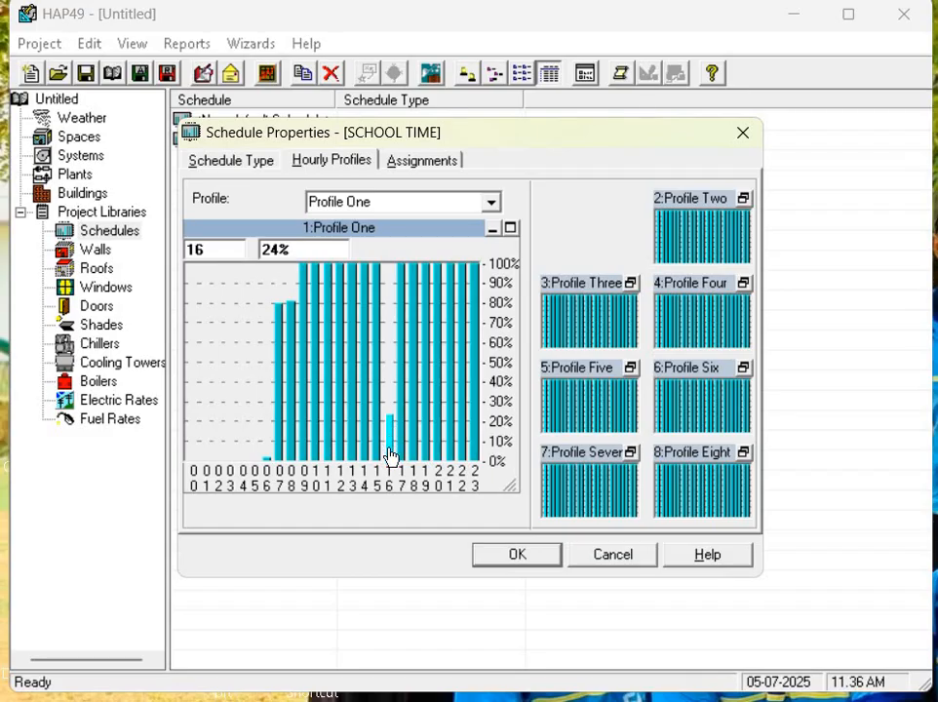
click(388, 458)
drag(390, 459, 430, 456)
drag(398, 459, 482, 459)
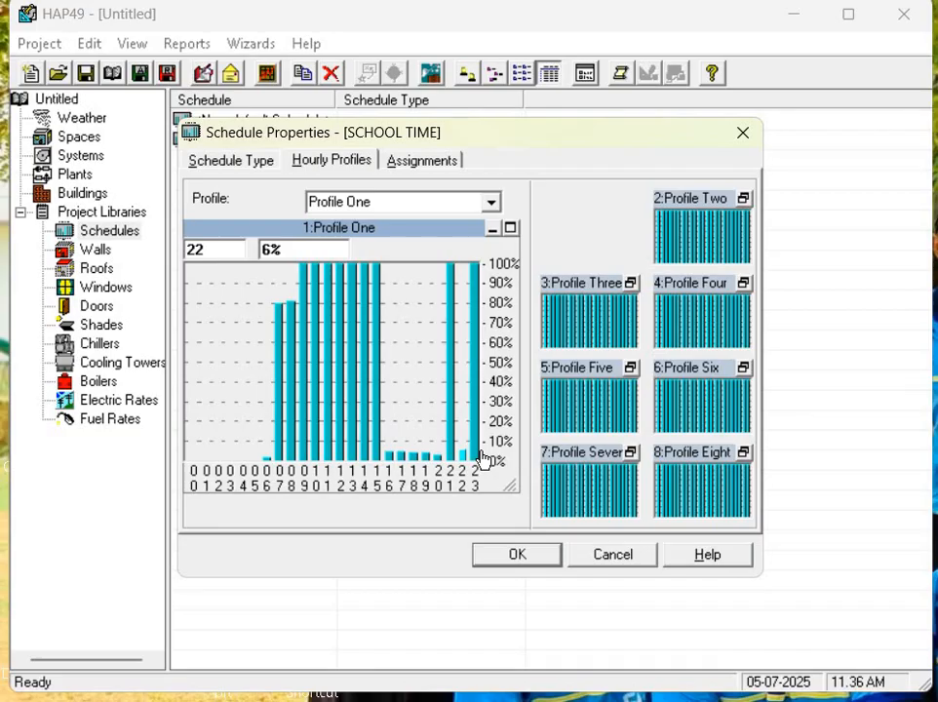
click(477, 460)
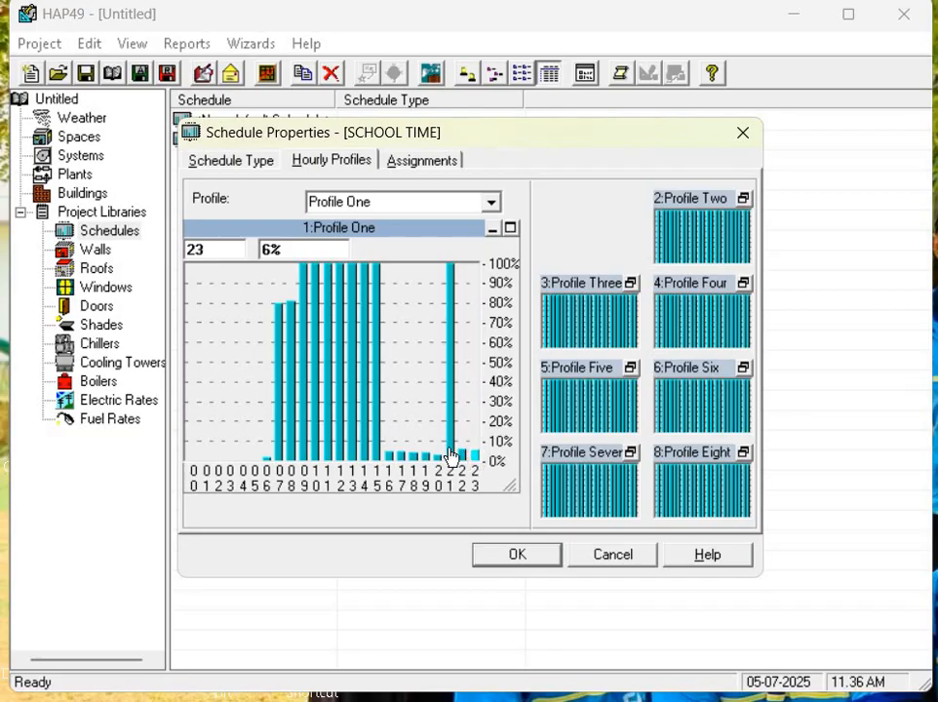
click(450, 456)
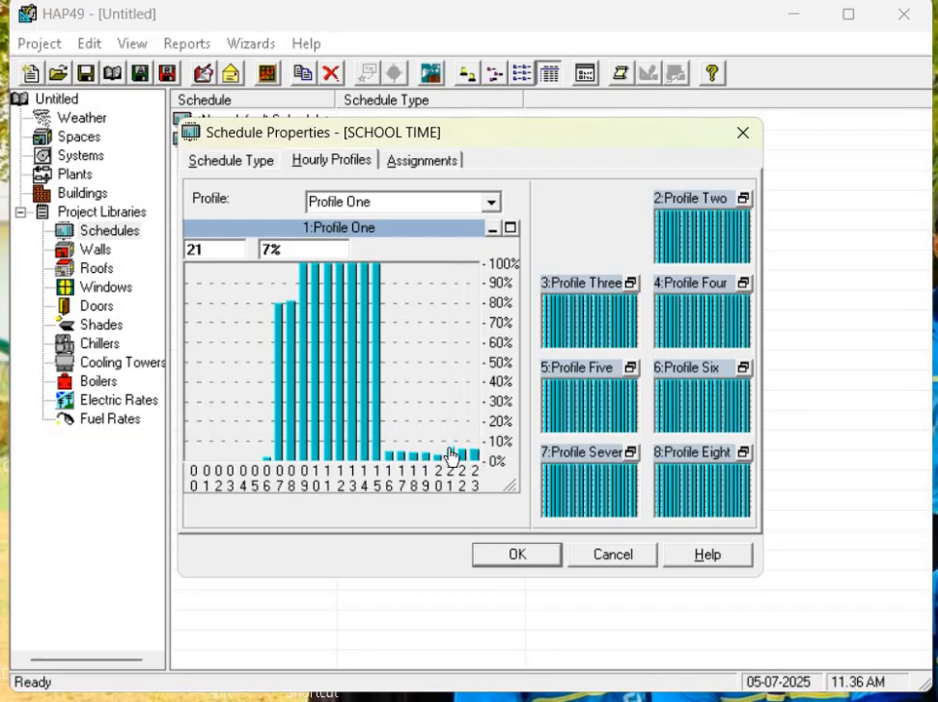
Step: Reduce Profile One to 0% for hours 16 through 19 and 21 through 23, and to 1% for hour 20
click(453, 464)
click(467, 457)
click(474, 462)
click(464, 455)
click(464, 462)
click(424, 458)
click(424, 466)
click(411, 464)
click(404, 465)
click(401, 466)
click(391, 462)
click(391, 464)
click(437, 457)
click(438, 460)
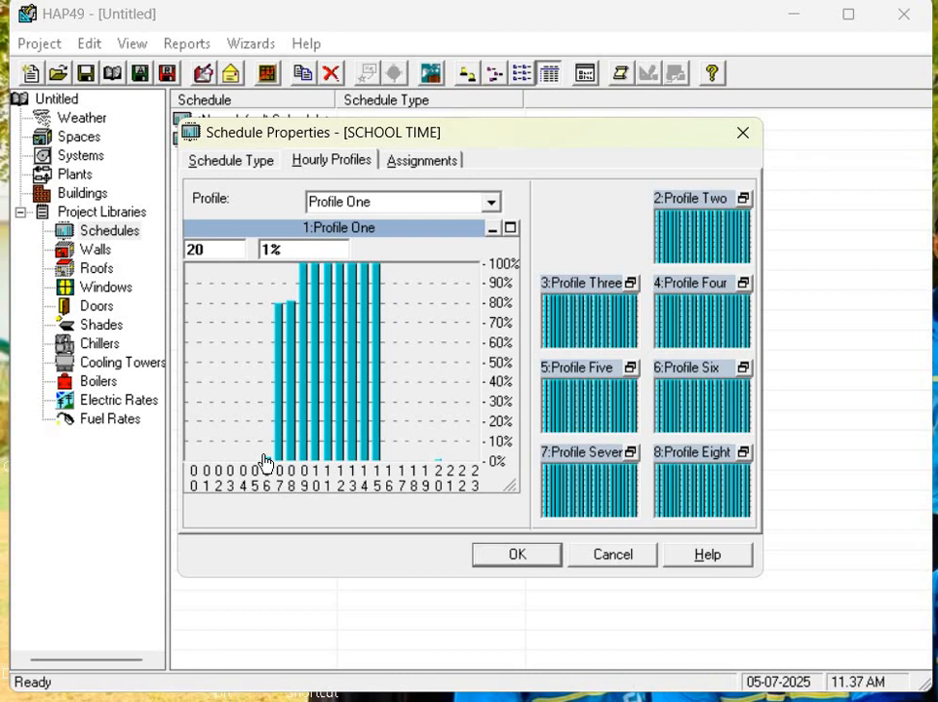
Step: Reduce Profile One's hour 6 value to 0% and accept the schedule changes
click(265, 460)
drag(269, 460, 269, 468)
click(511, 555)
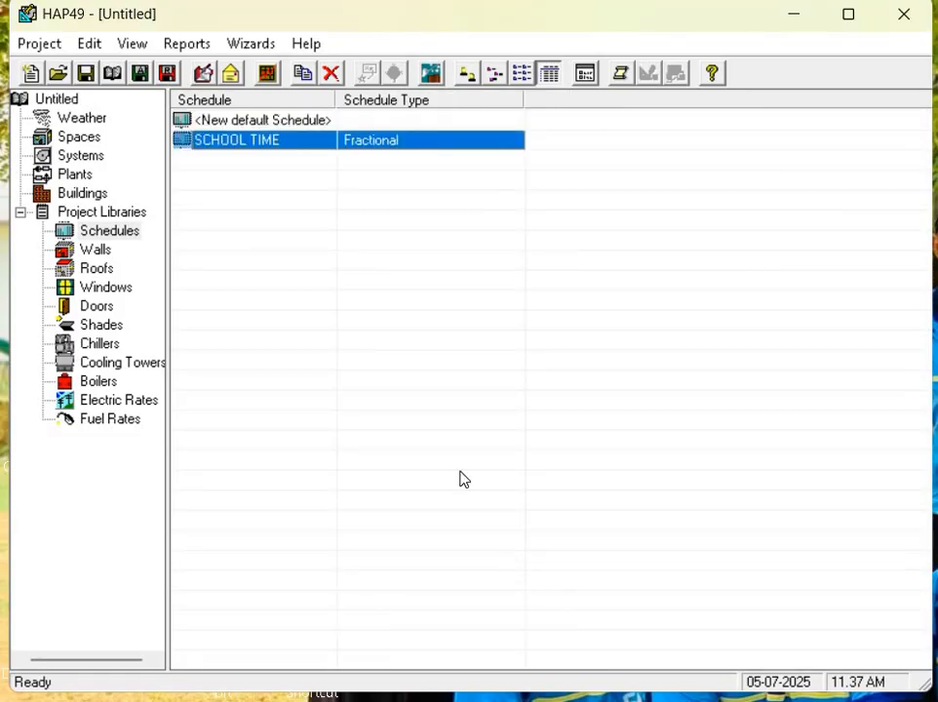
Step: In the SCHOOL TIME schedule's assignments, assign Profile One to Mondays for all twelve months
double_click(350, 146)
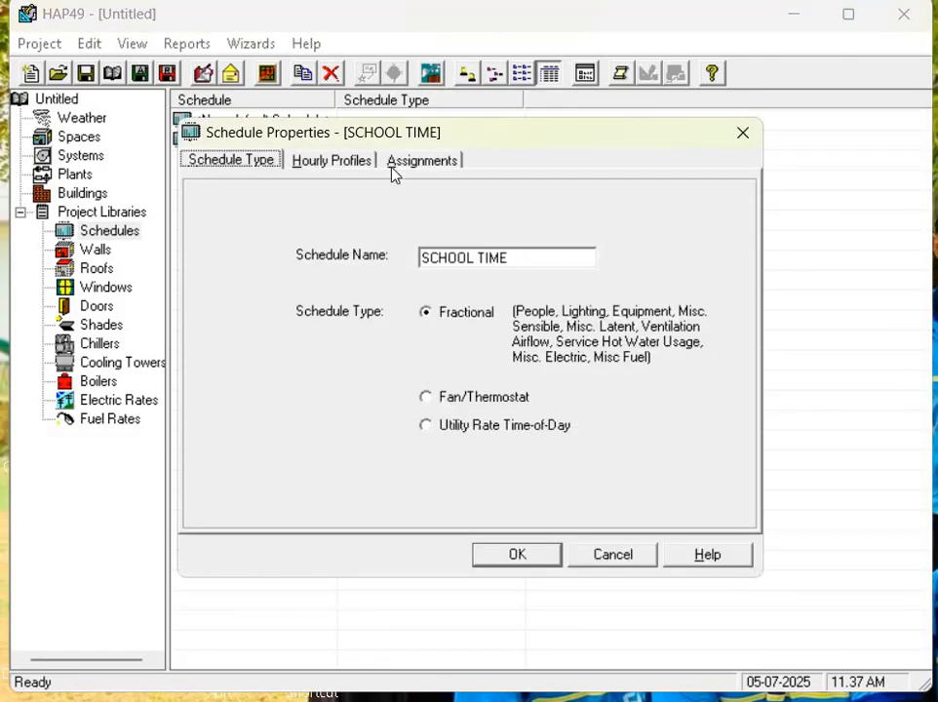
click(410, 161)
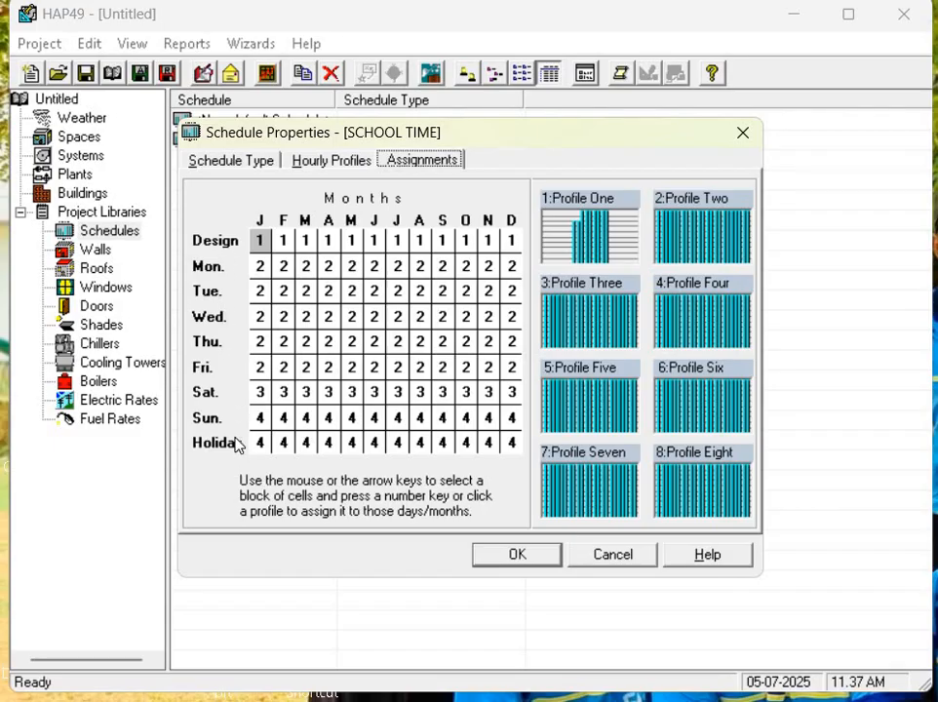
click(269, 249)
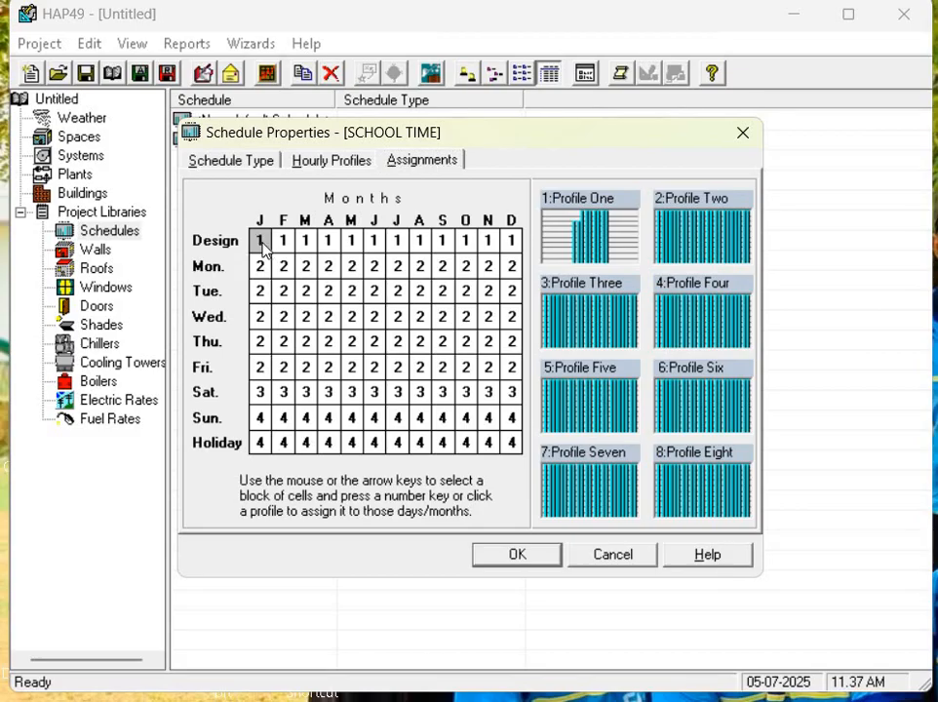
click(265, 276)
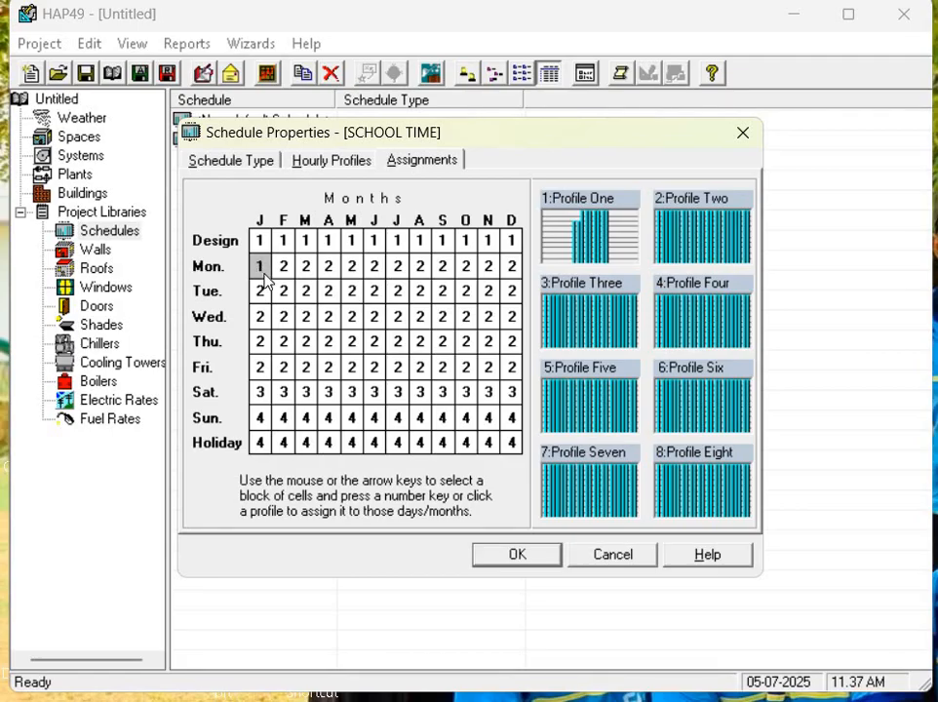
drag(261, 274, 524, 265)
key(1)
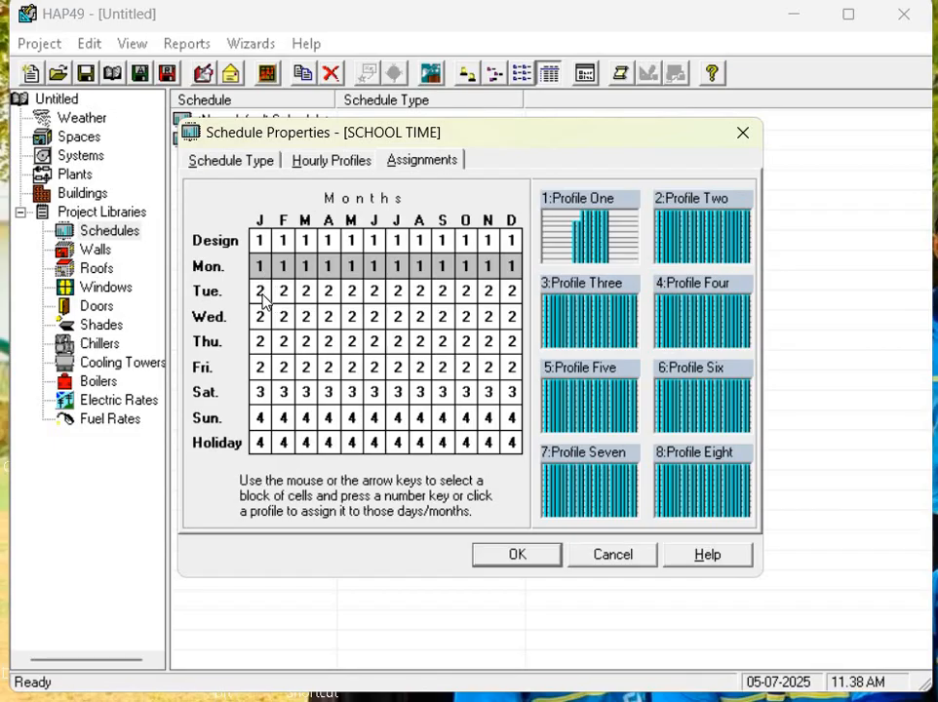
Step: Assign Profile One to Tuesday through Friday for all months and accept the schedule changes
click(262, 274)
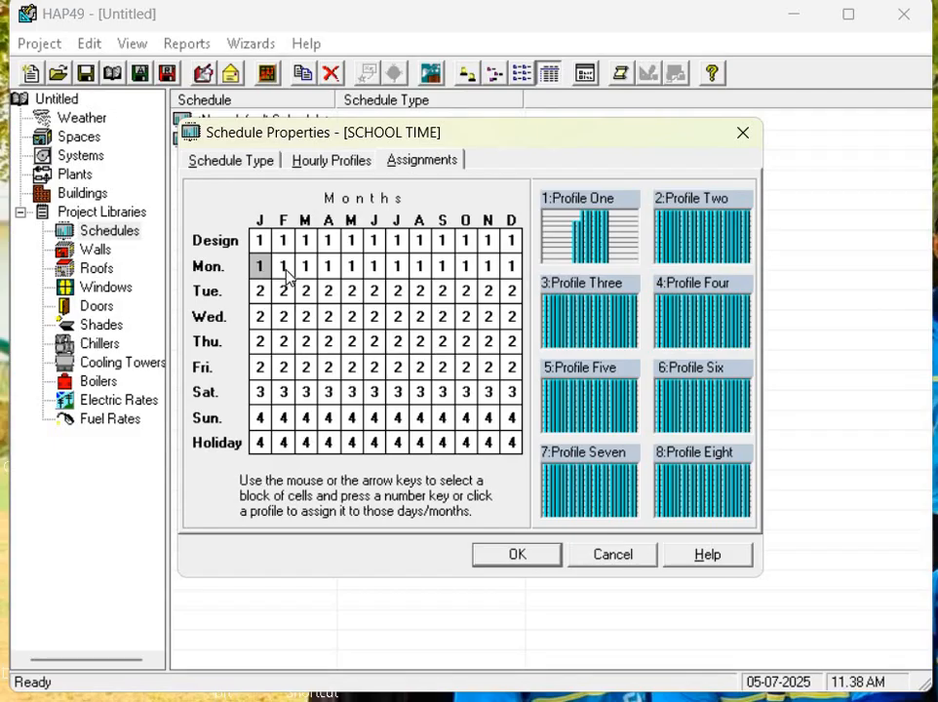
drag(262, 299, 515, 372)
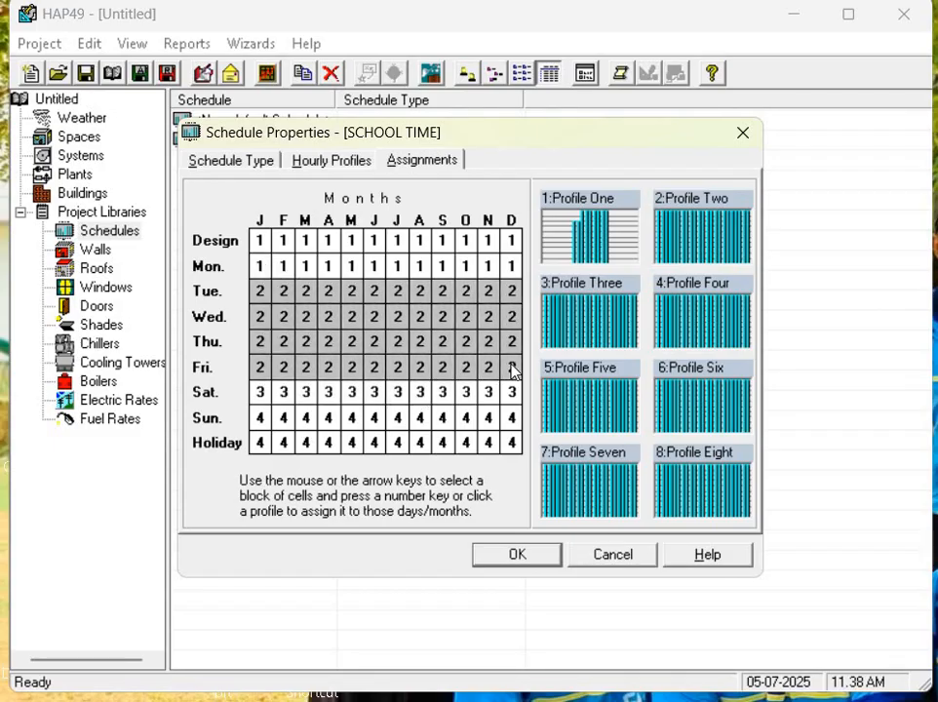
key(1)
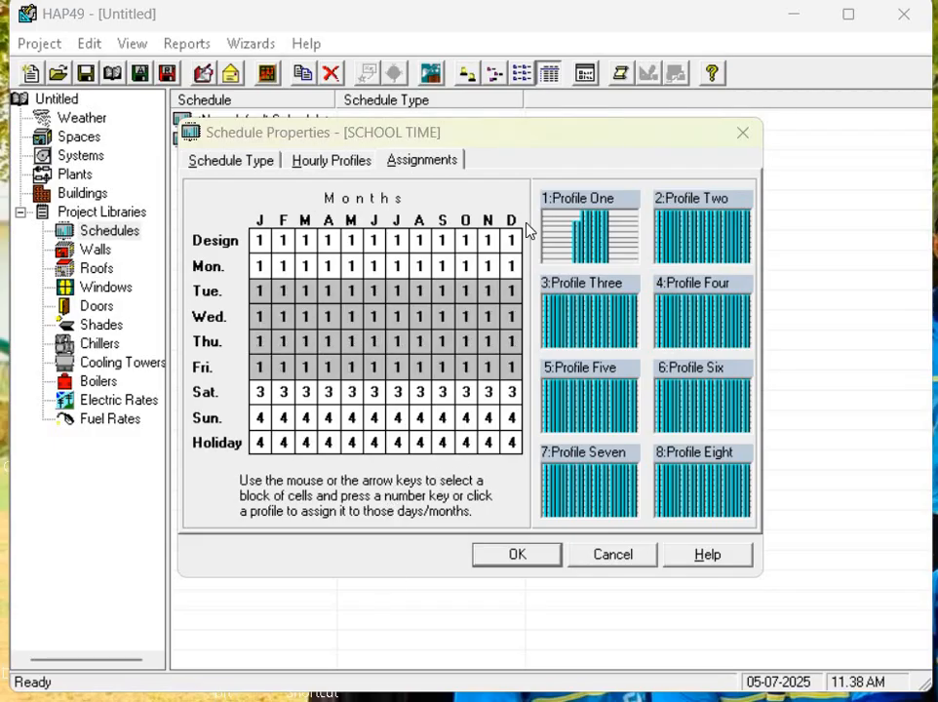
click(682, 242)
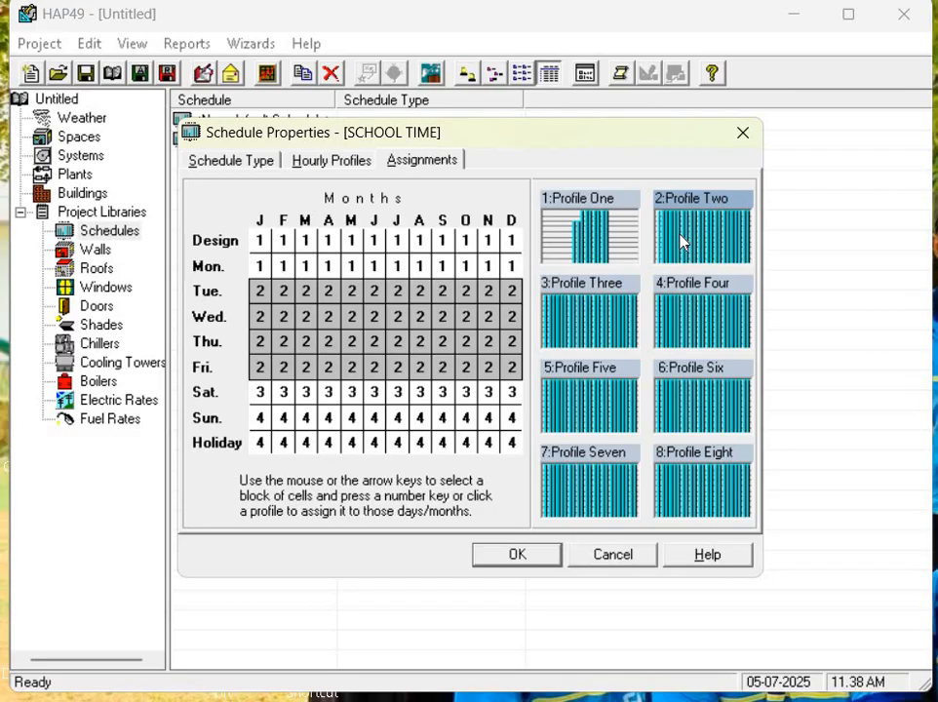
click(579, 248)
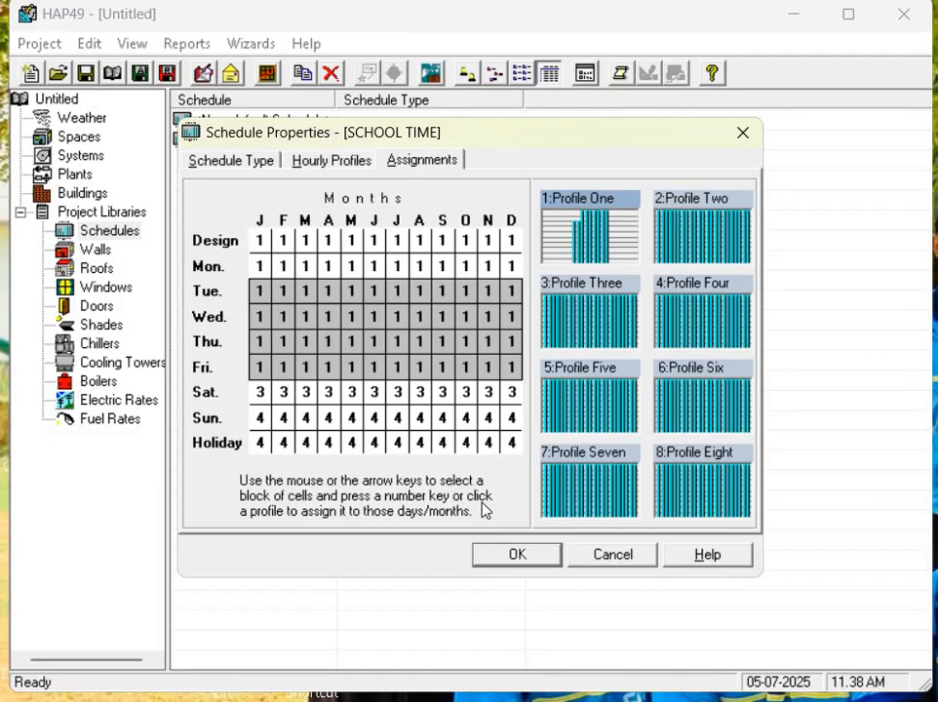
click(523, 556)
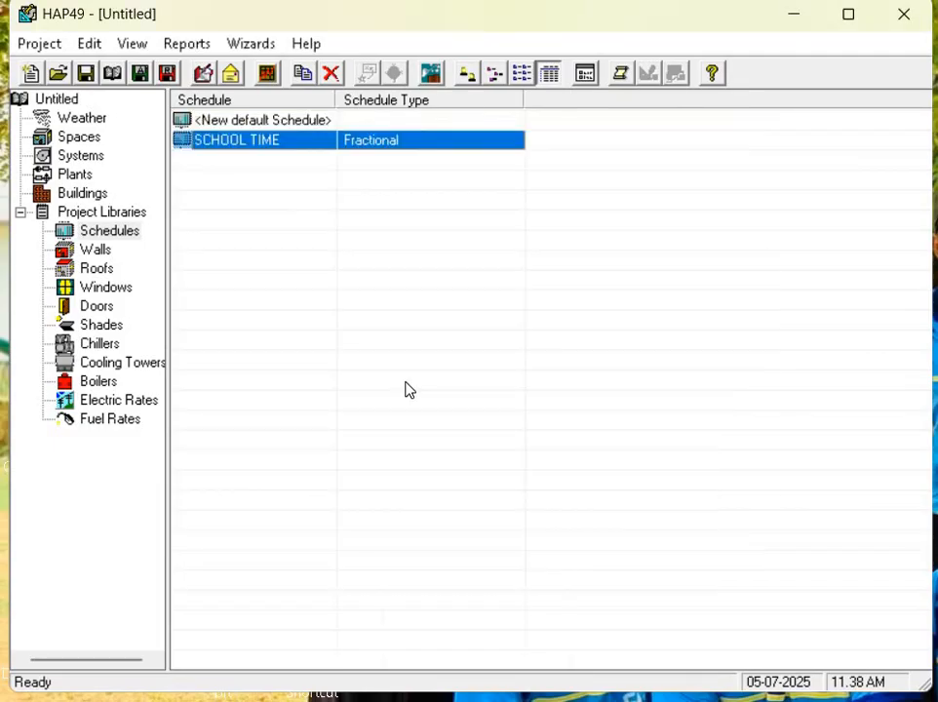
Step: Set SCHOOL TIME's Profile Two to 0% for hours 0 through 23 and accept the changes
double_click(306, 144)
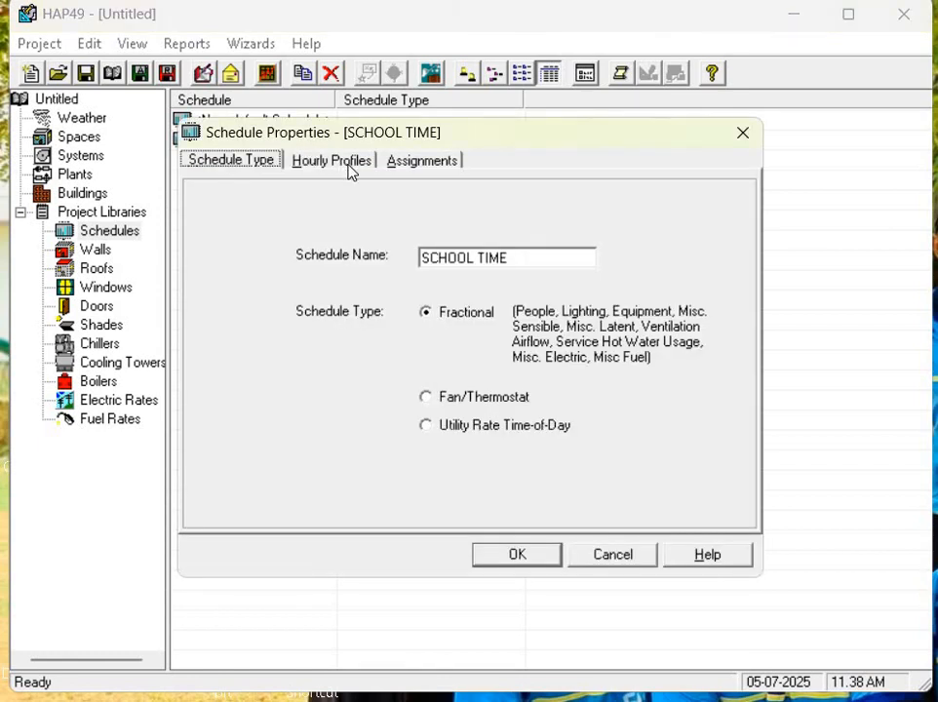
click(337, 160)
click(712, 247)
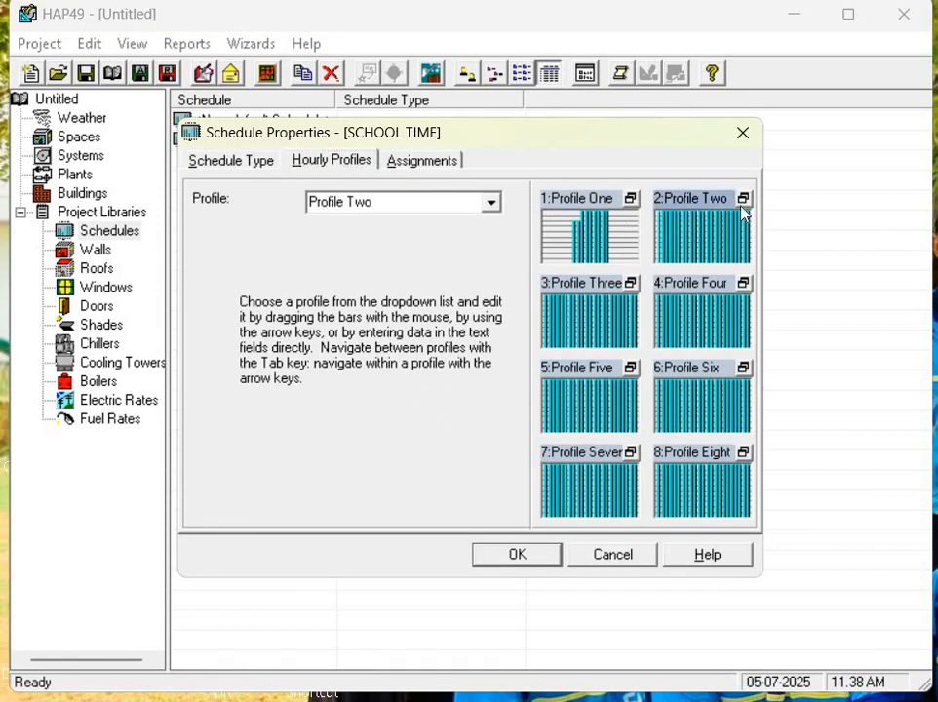
click(744, 198)
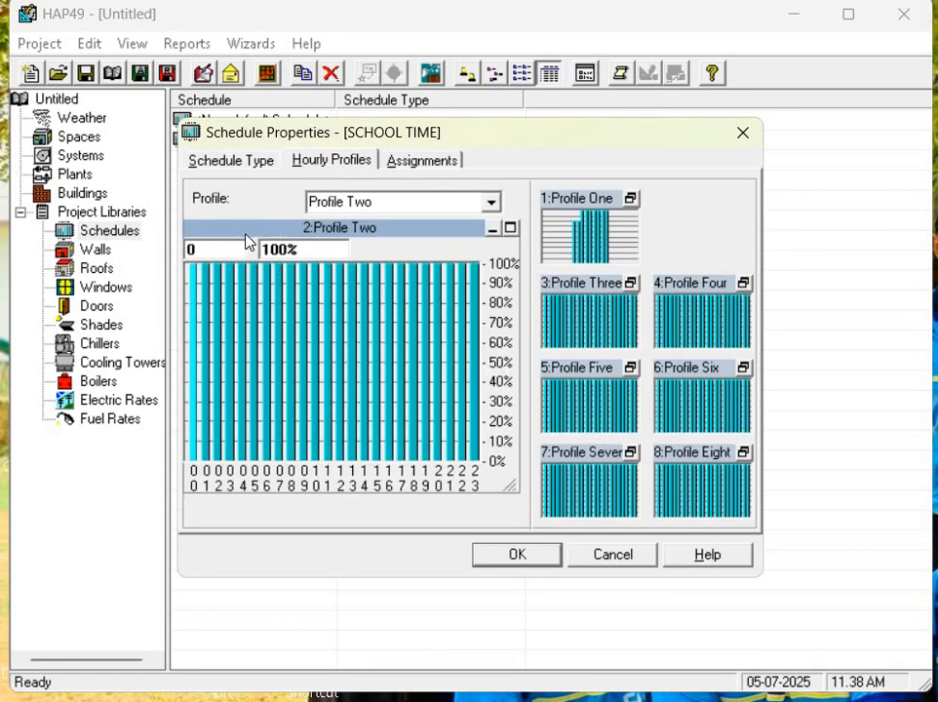
drag(194, 270, 639, 599)
drag(194, 413, 386, 319)
drag(213, 508, 217, 526)
drag(205, 276, 243, 644)
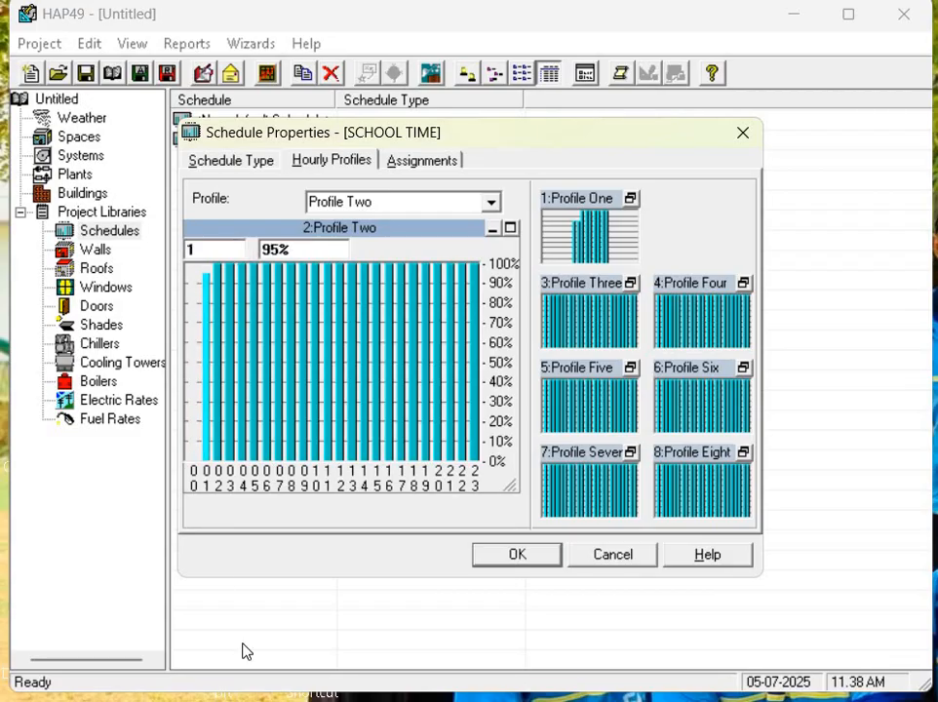
drag(218, 272, 274, 597)
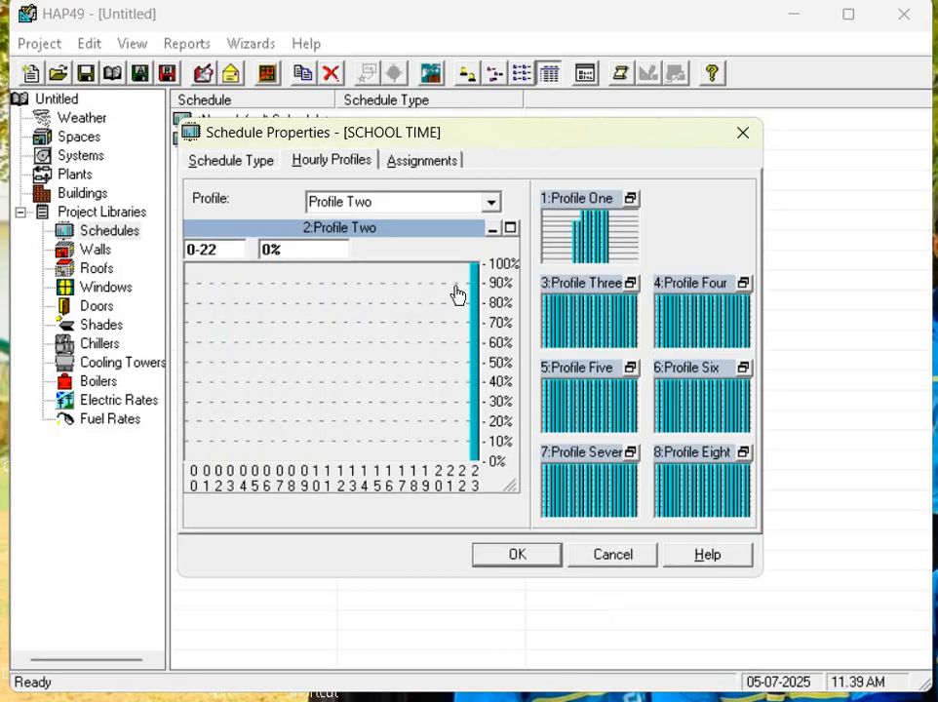
drag(467, 273, 494, 497)
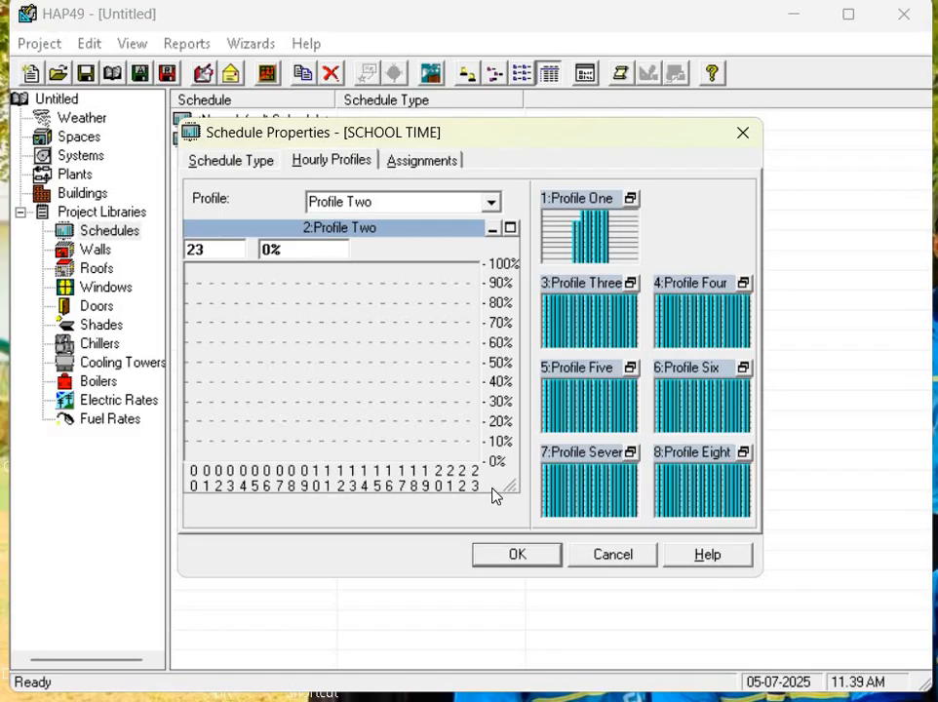
click(497, 549)
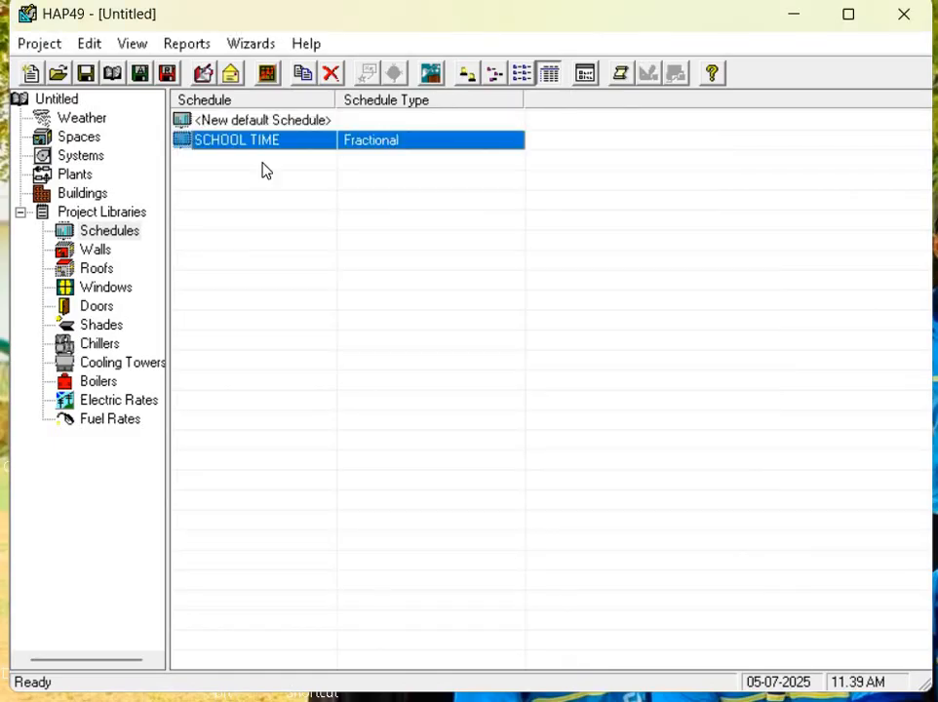
Step: Assign Profile Two to Saturdays, Sundays and holidays for all months in the SCHOOL TIME schedule
double_click(283, 142)
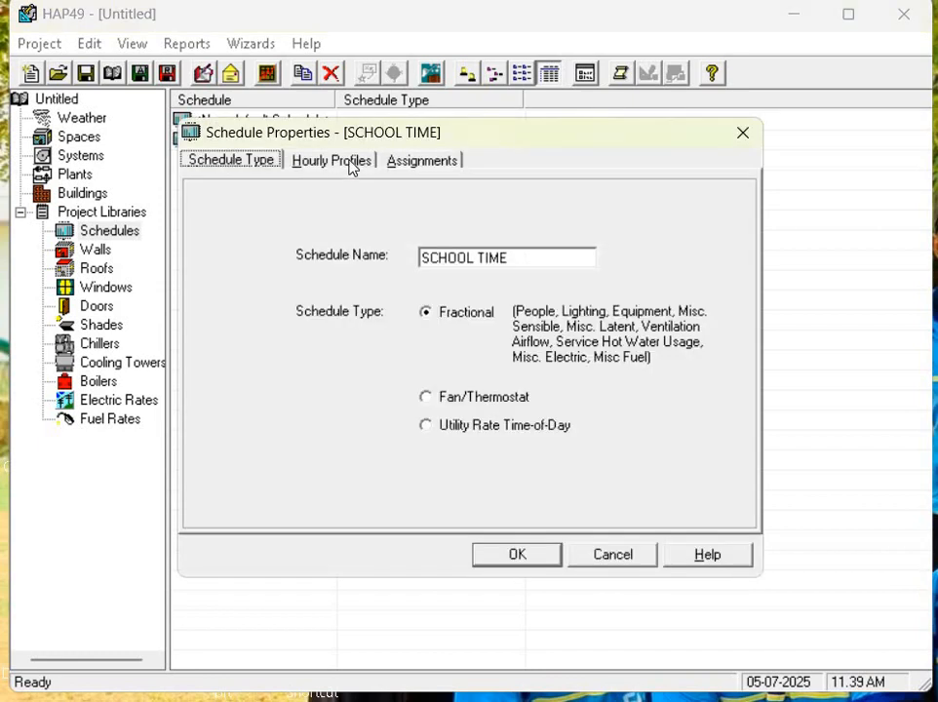
click(404, 162)
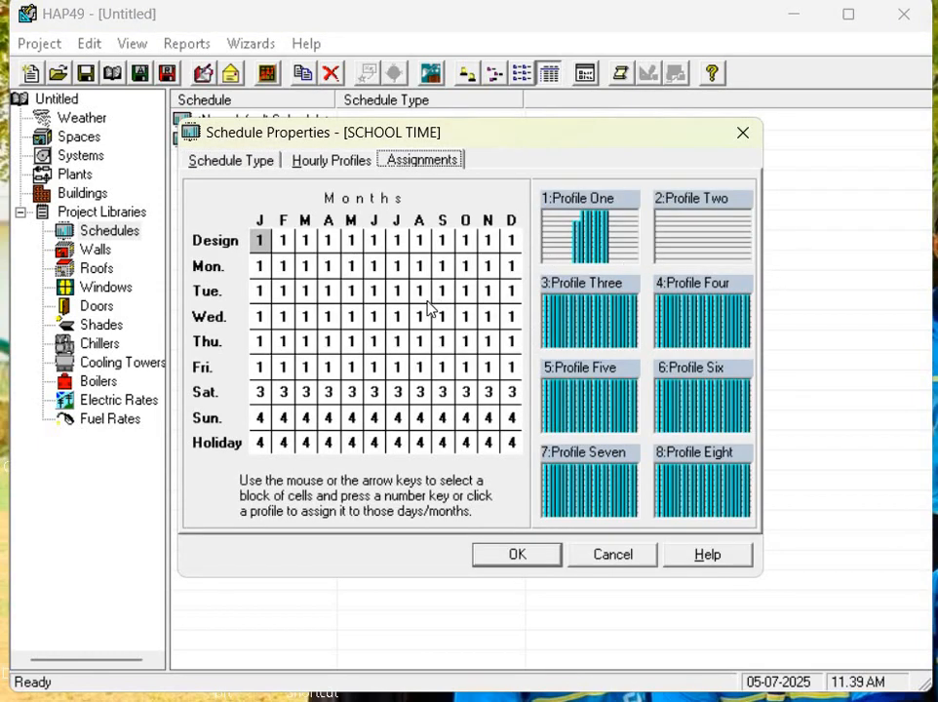
click(273, 394)
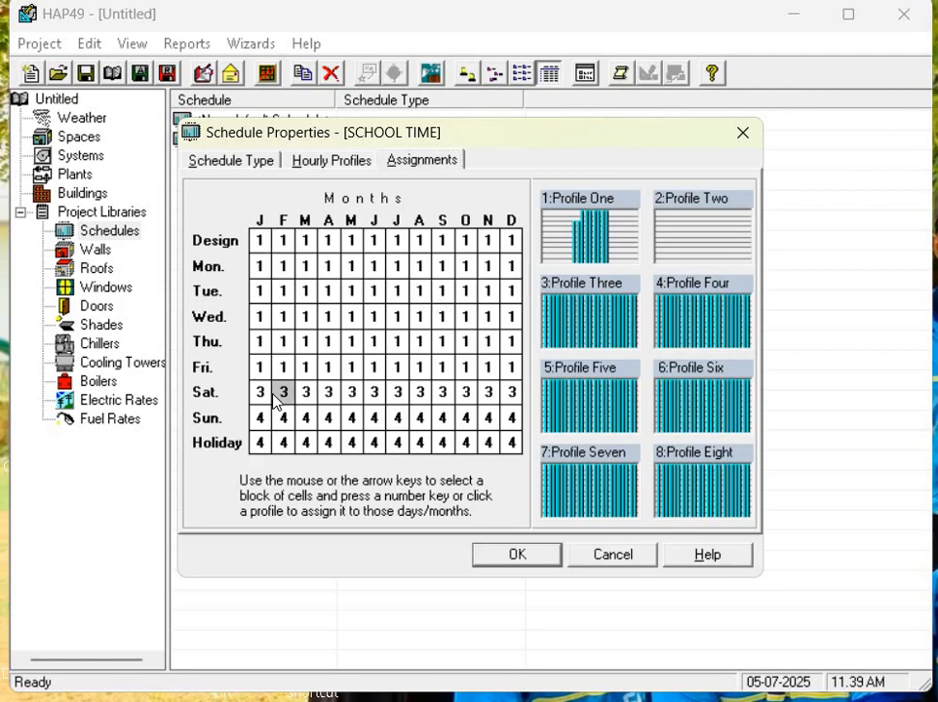
click(256, 392)
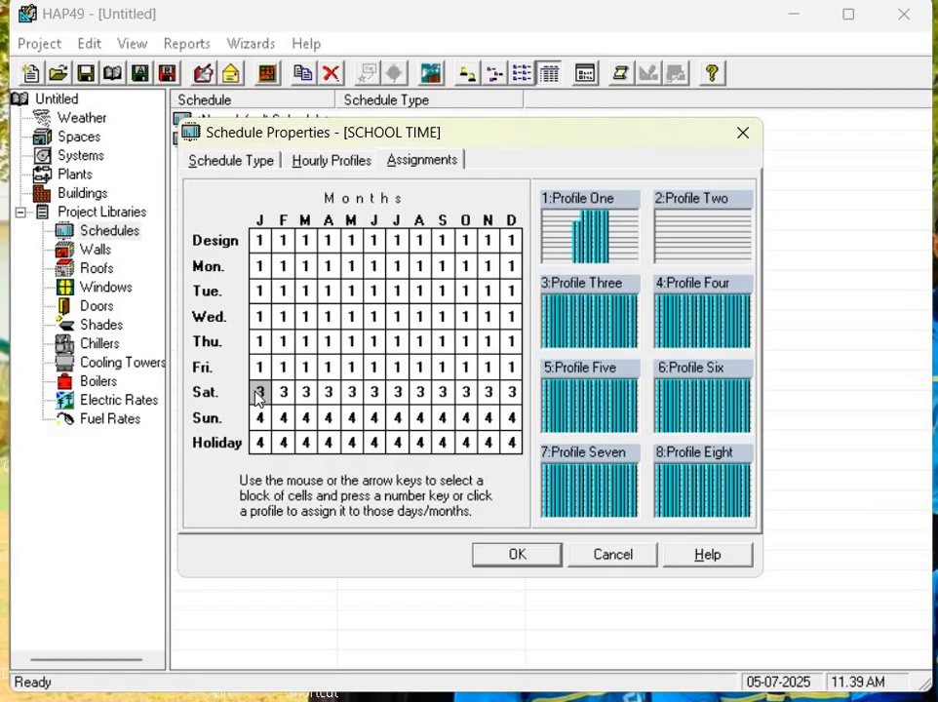
drag(258, 400, 527, 450)
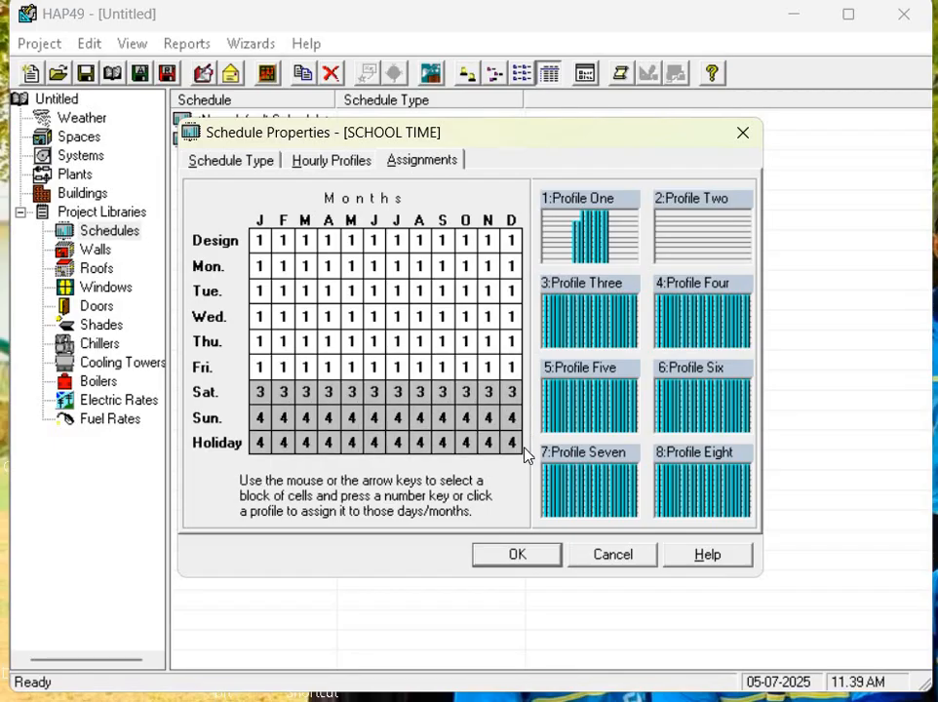
click(718, 265)
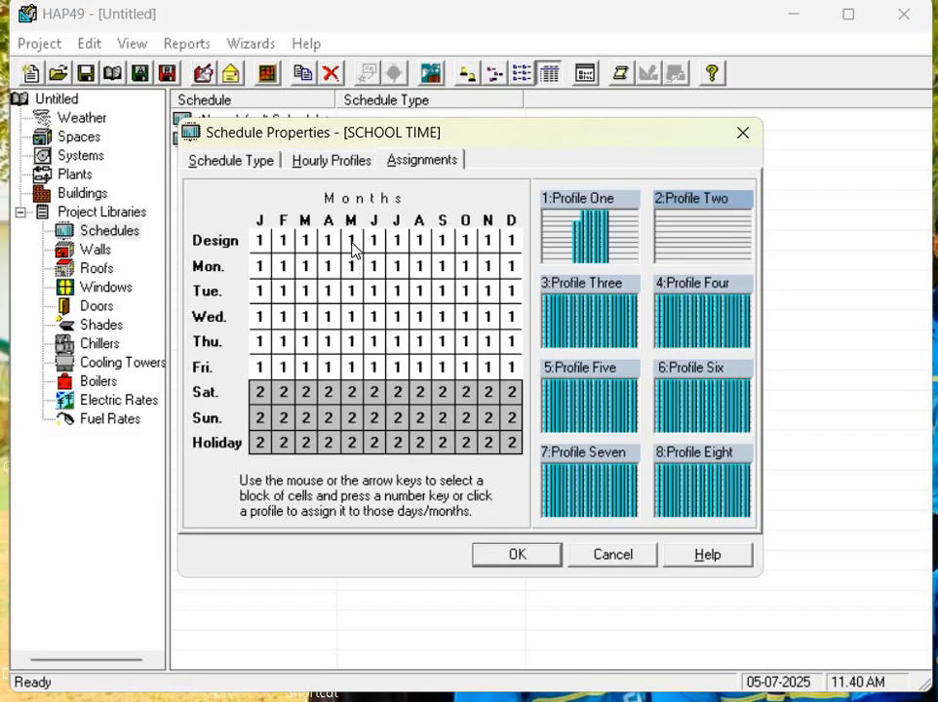
Step: Assign Profile Two to every day type in May and June, including Design, and accept the schedule
mouse_move(352, 245)
mouse_down()
mouse_move(387, 318)
mouse_move(394, 427)
mouse_move(390, 446)
mouse_move(368, 449)
mouse_up()
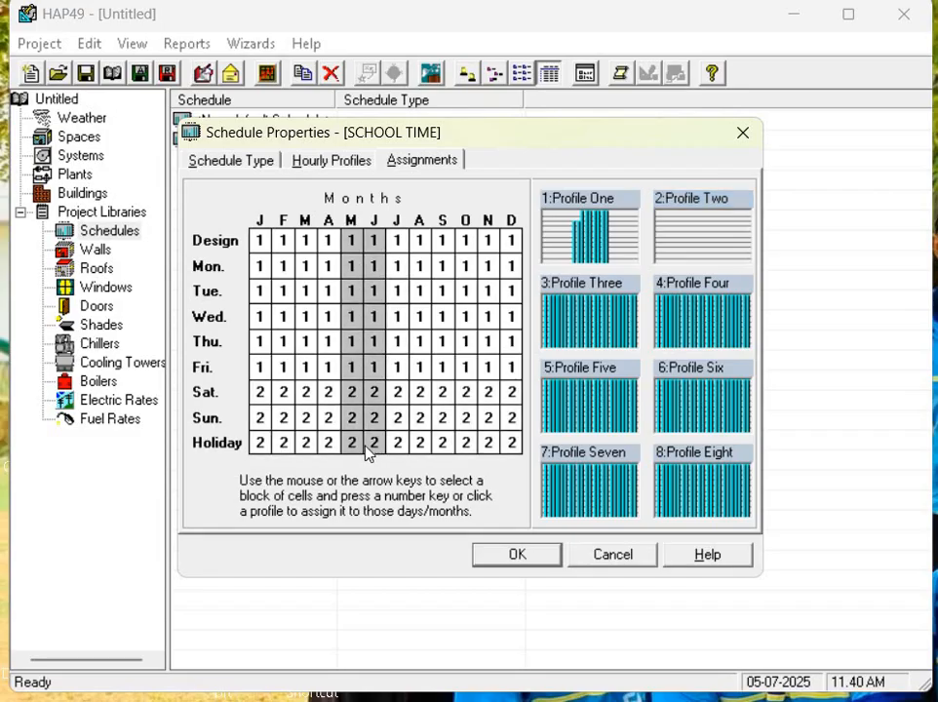
key(2)
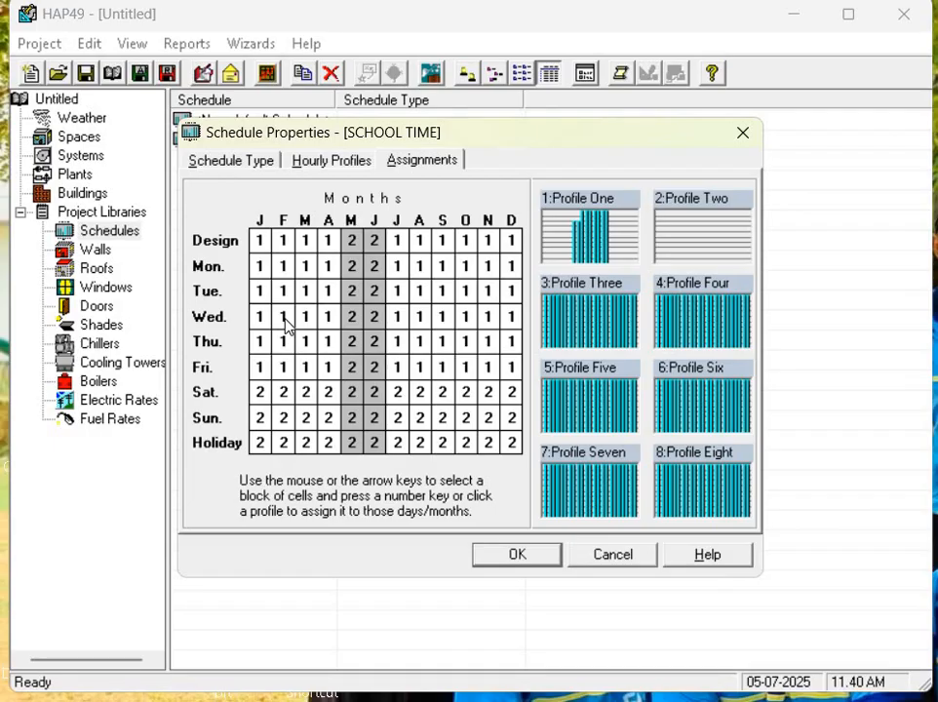
click(413, 154)
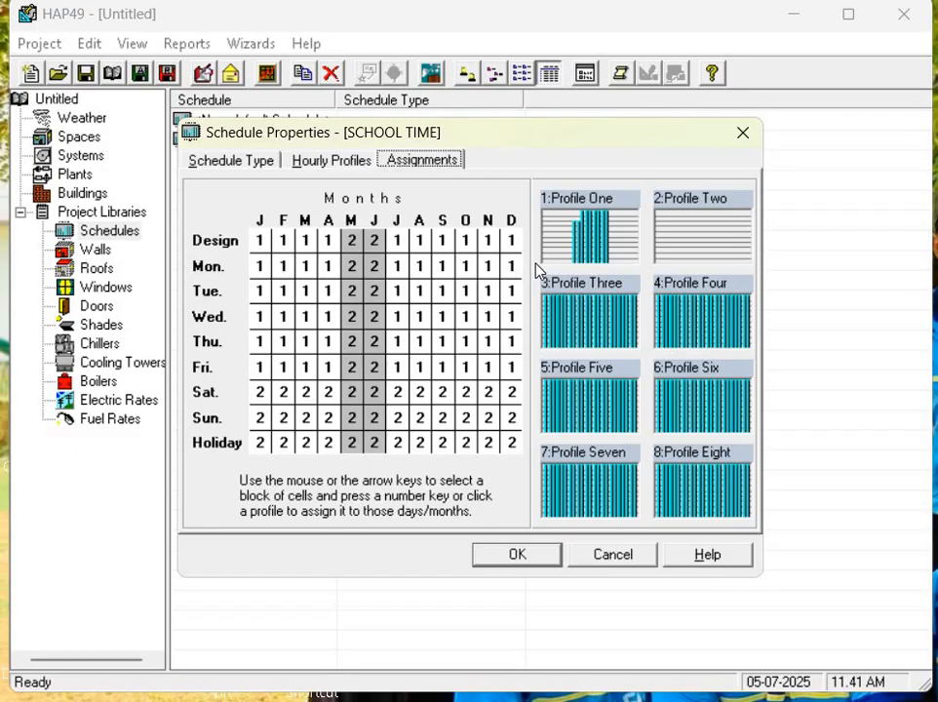
key(Return)
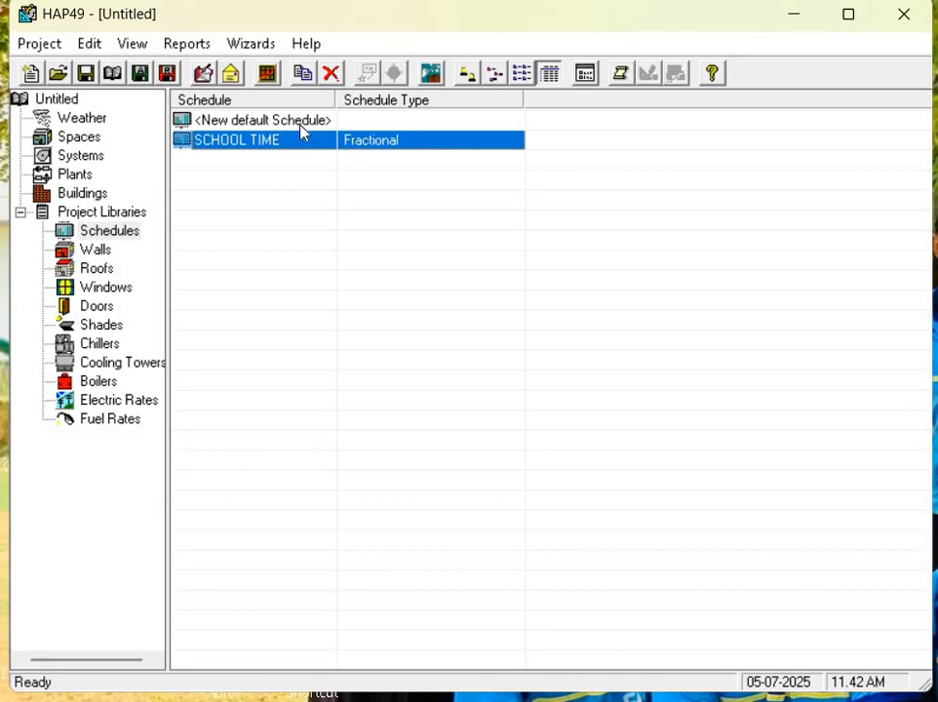
Step: Start a new default schedule of type Fan/Thermostat and examine Profile One's hourly settings and the assignments
double_click(303, 125)
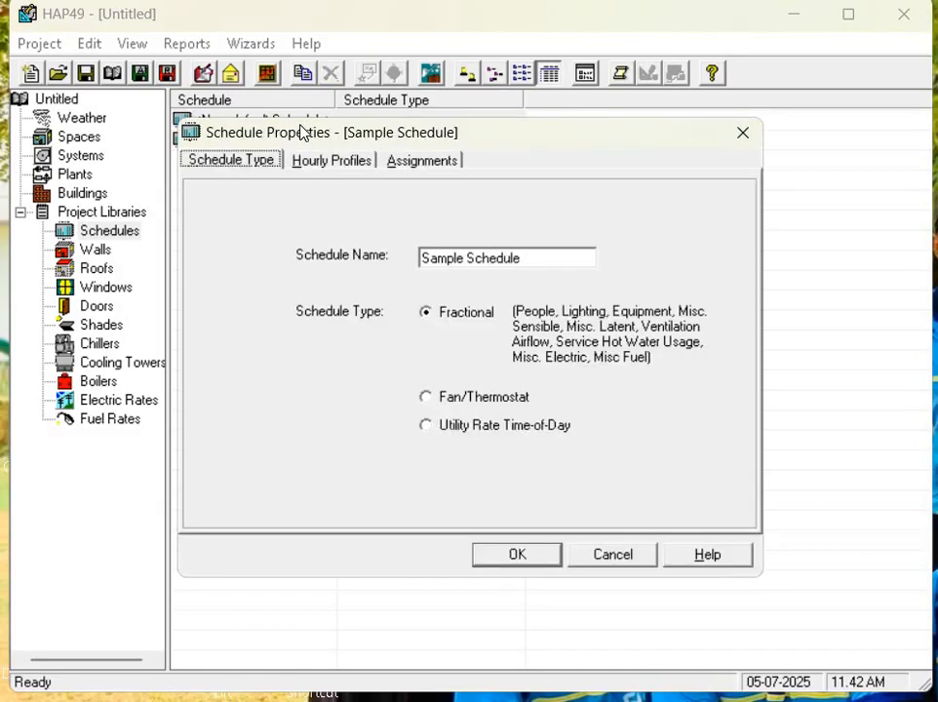
click(453, 400)
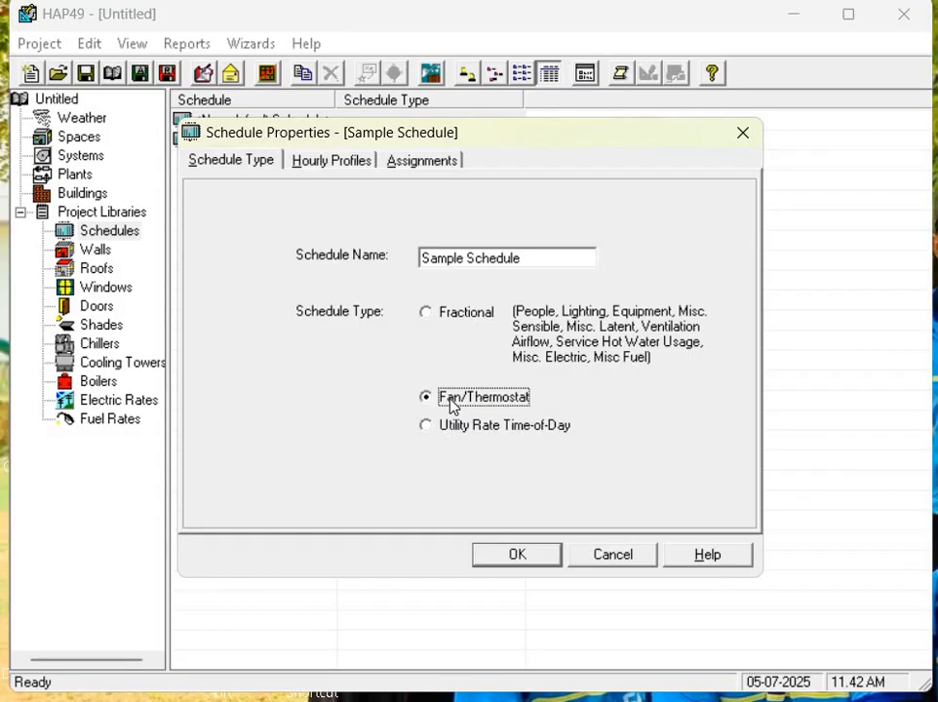
click(357, 168)
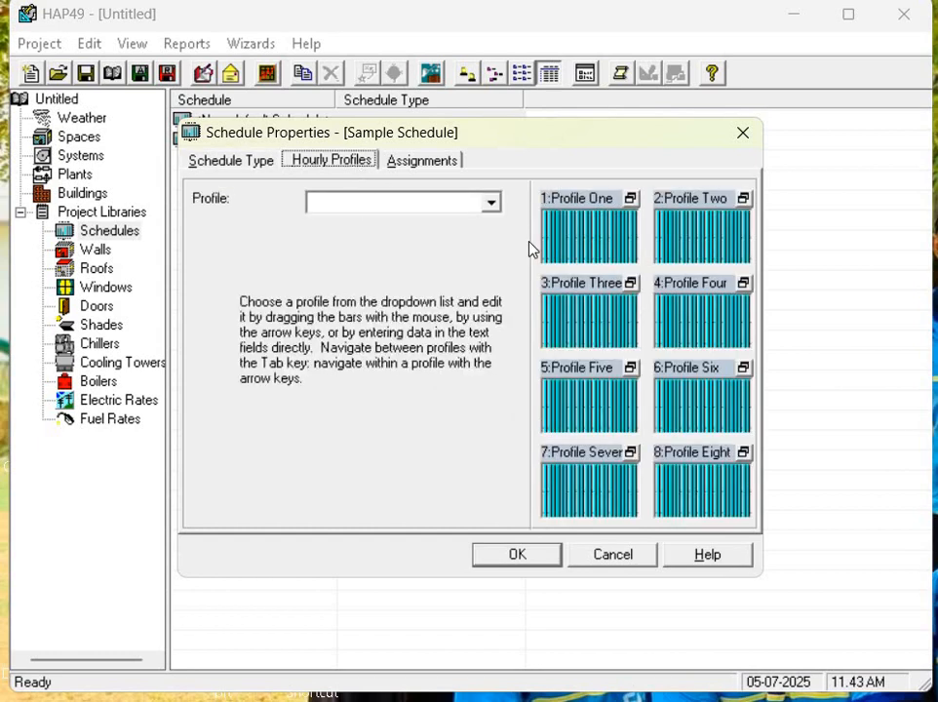
double_click(597, 254)
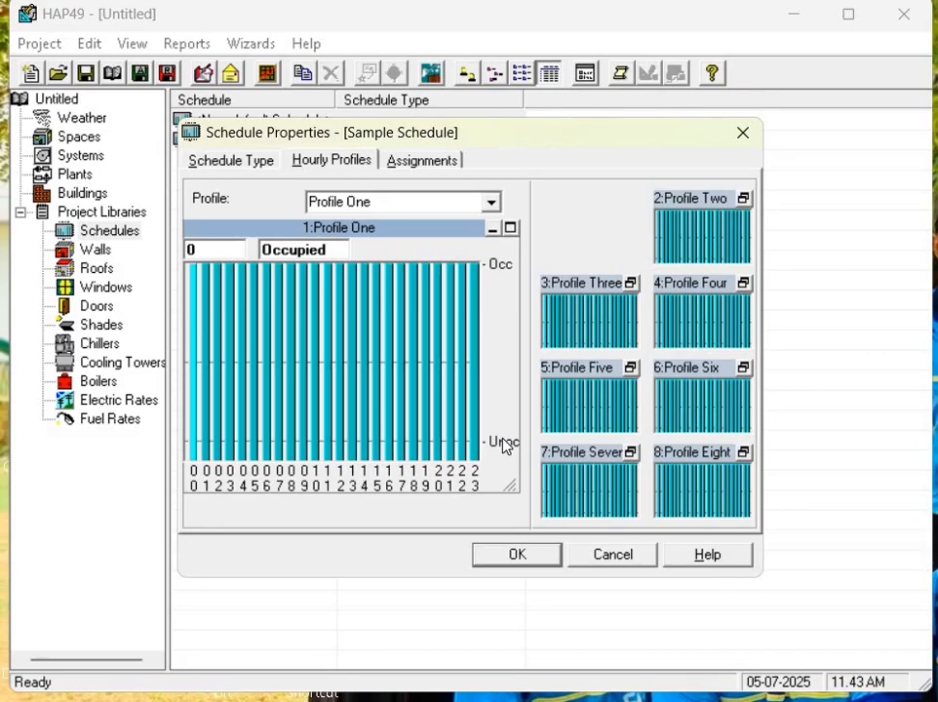
click(230, 161)
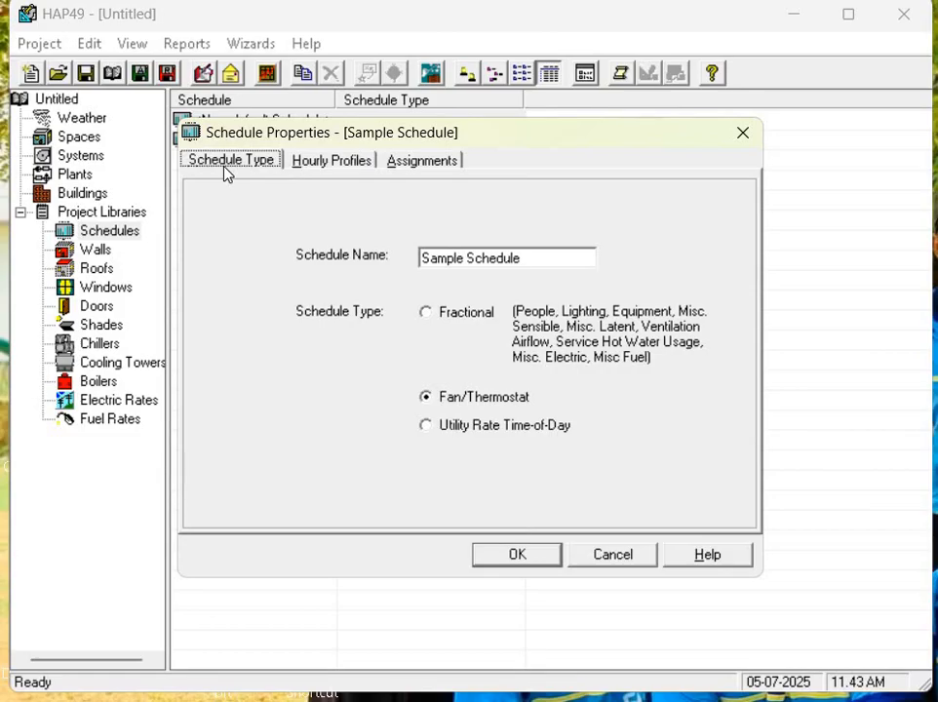
click(341, 164)
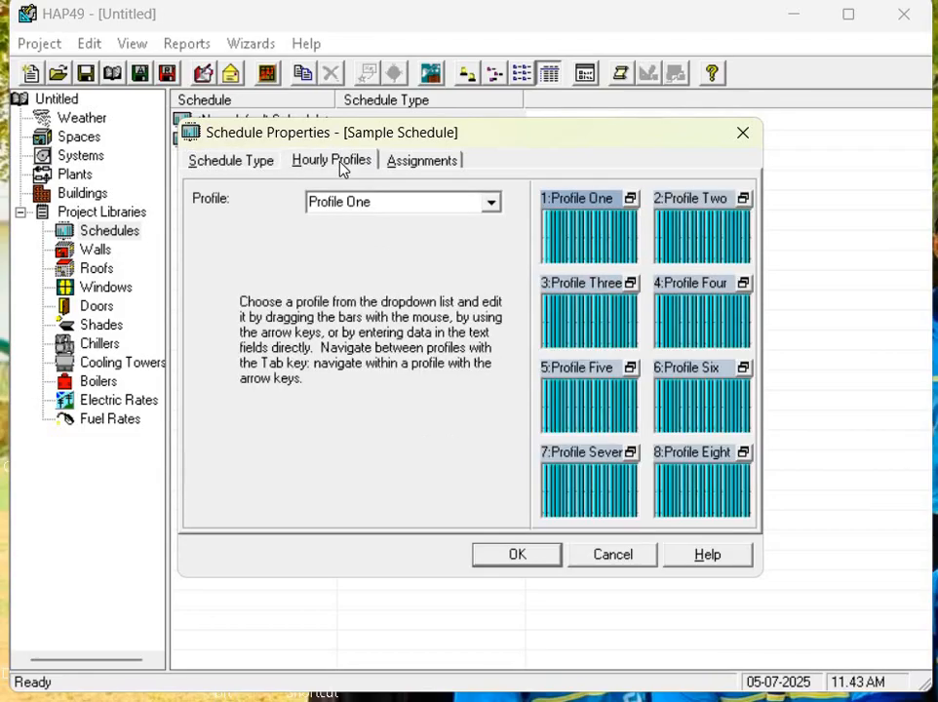
double_click(576, 237)
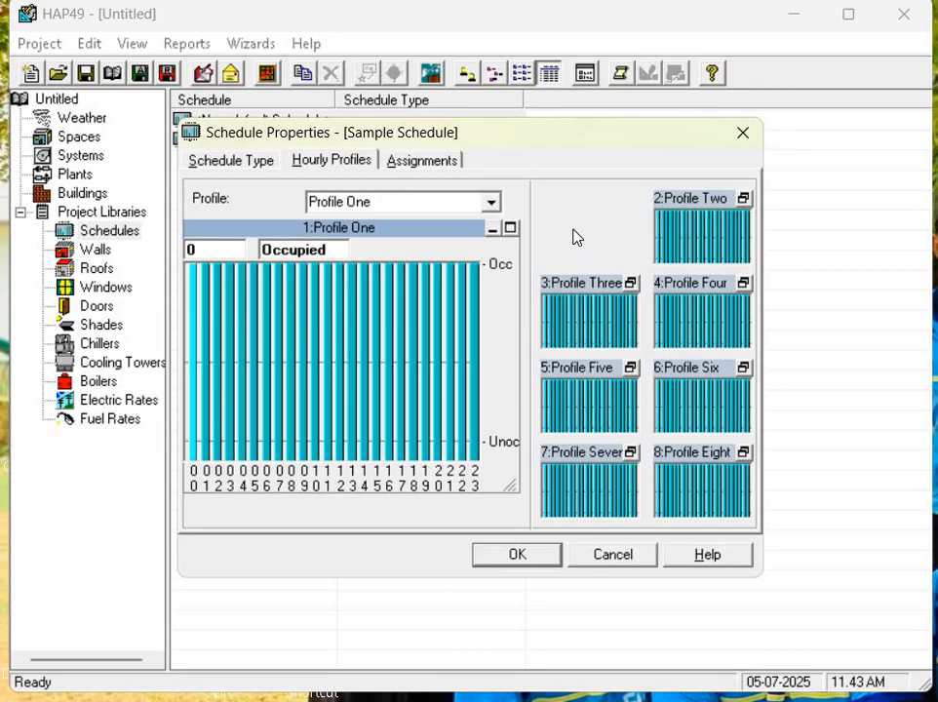
click(432, 163)
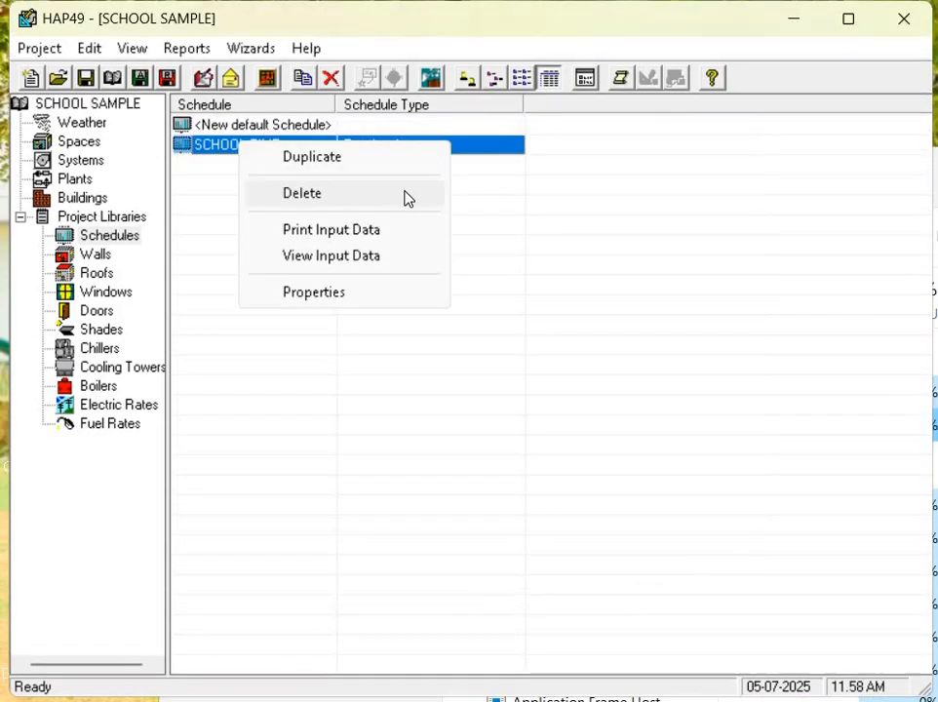
Step: View the input data report of the SCHOOL TIME schedule and close it
click(359, 256)
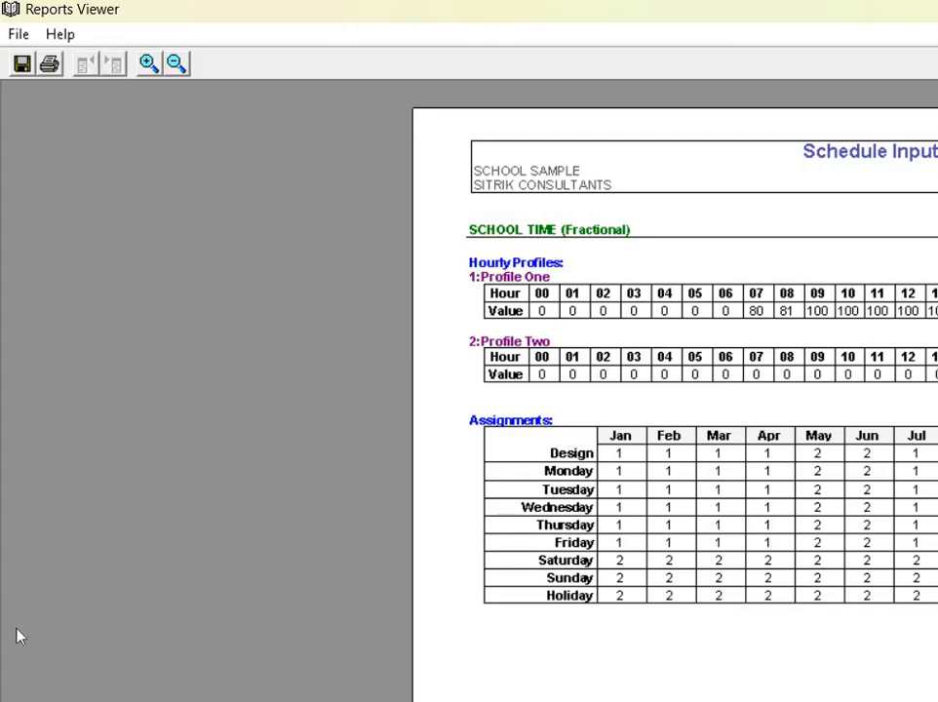
key(alt+F4)
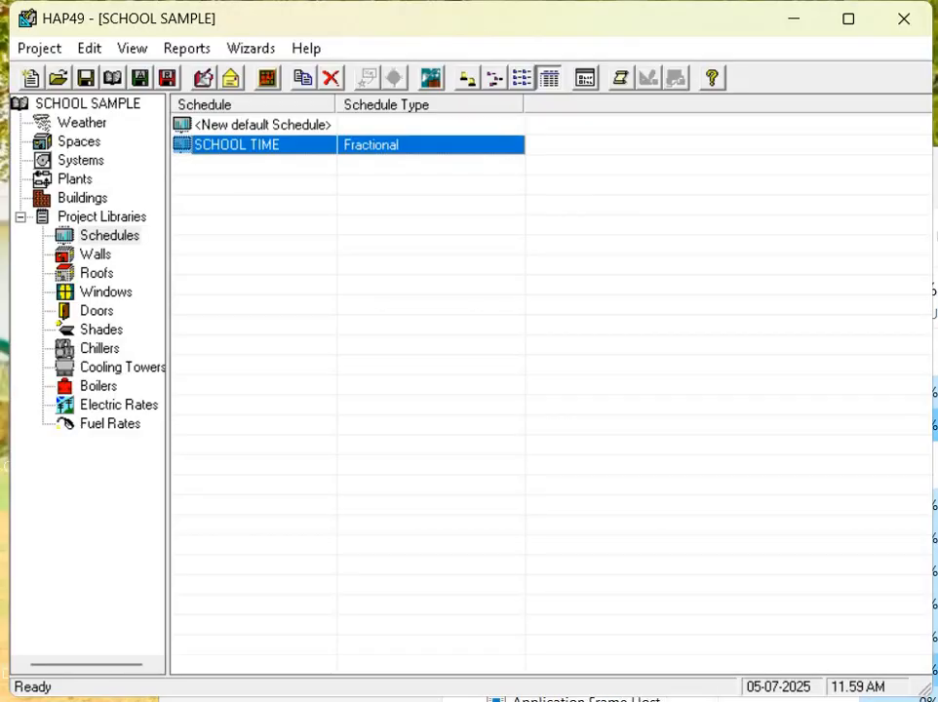
Step: Retrieve the HAP v4.9 archive HAP49_Schedules.E3A into the SCHOOL SAMPLE project, accepting replacement of the existing data
click(41, 49)
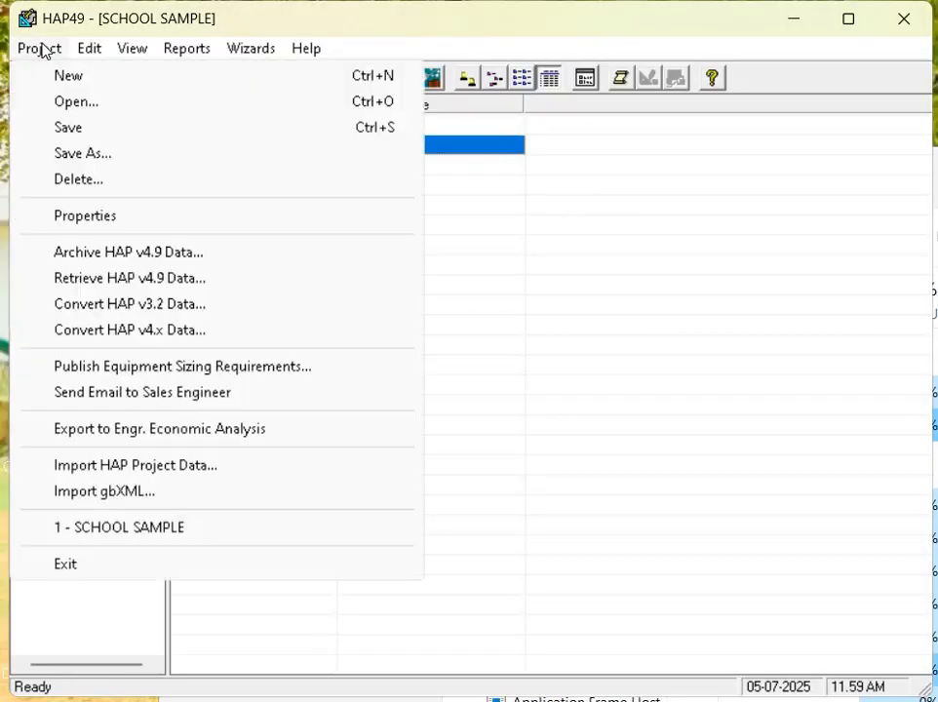
click(191, 289)
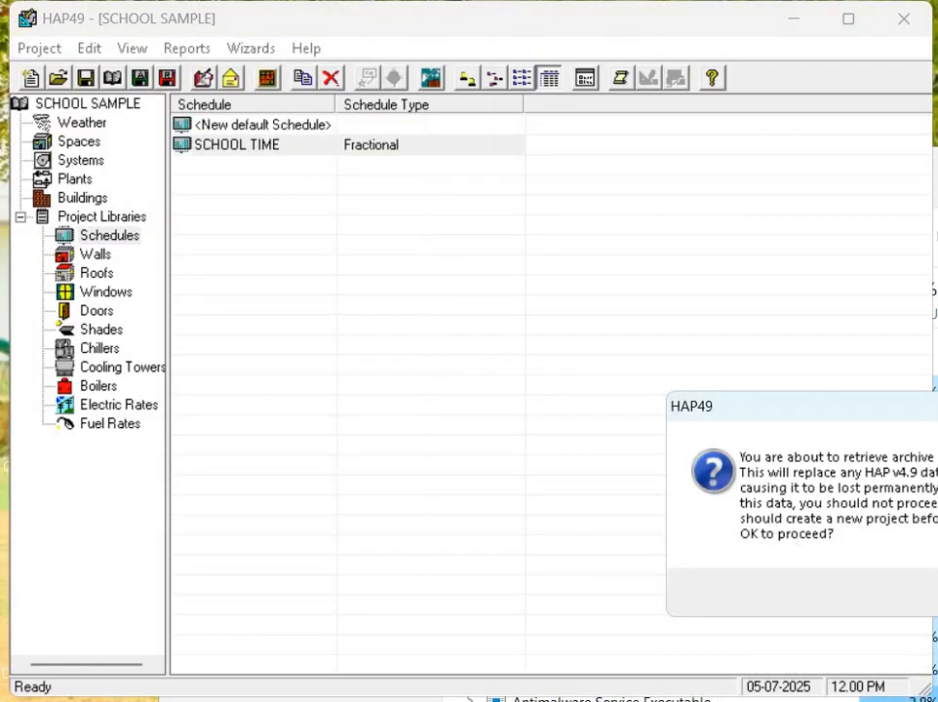
key(Return)
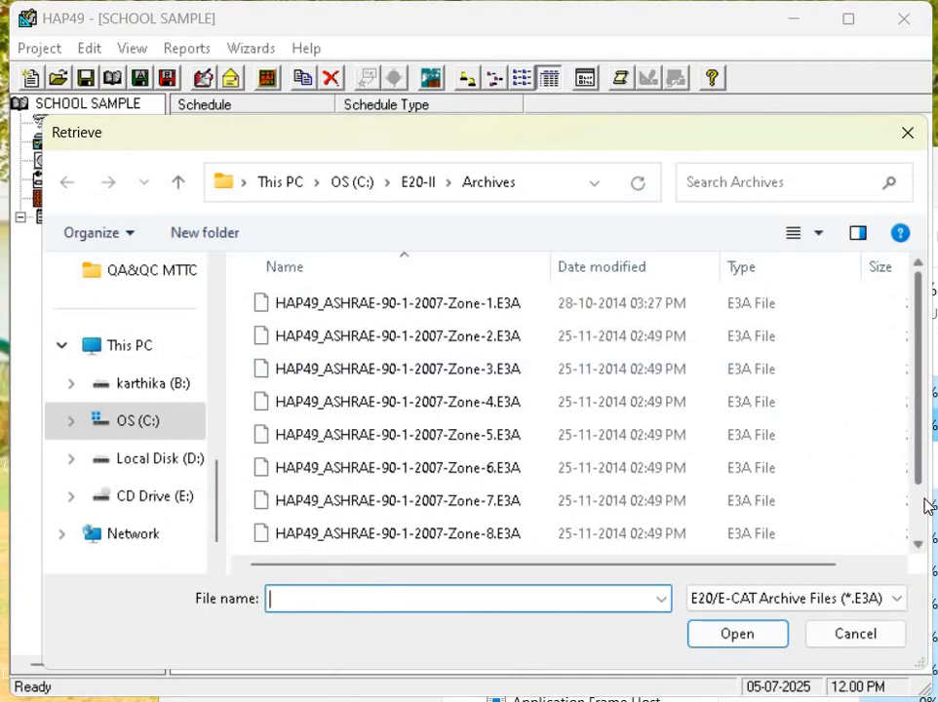
scroll(923, 509, down, 1)
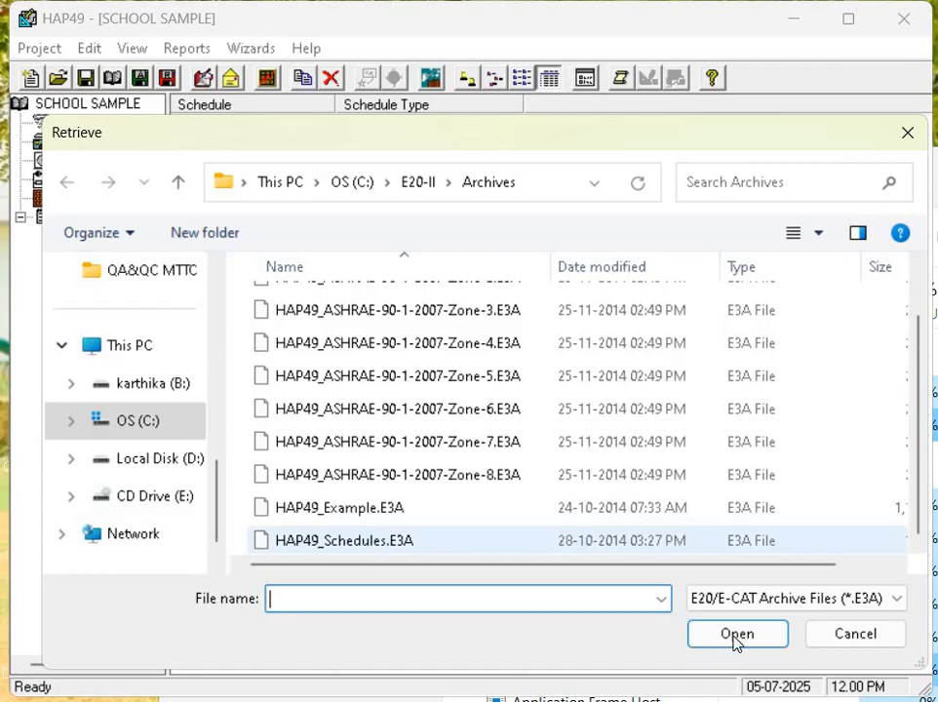
double_click(344, 540)
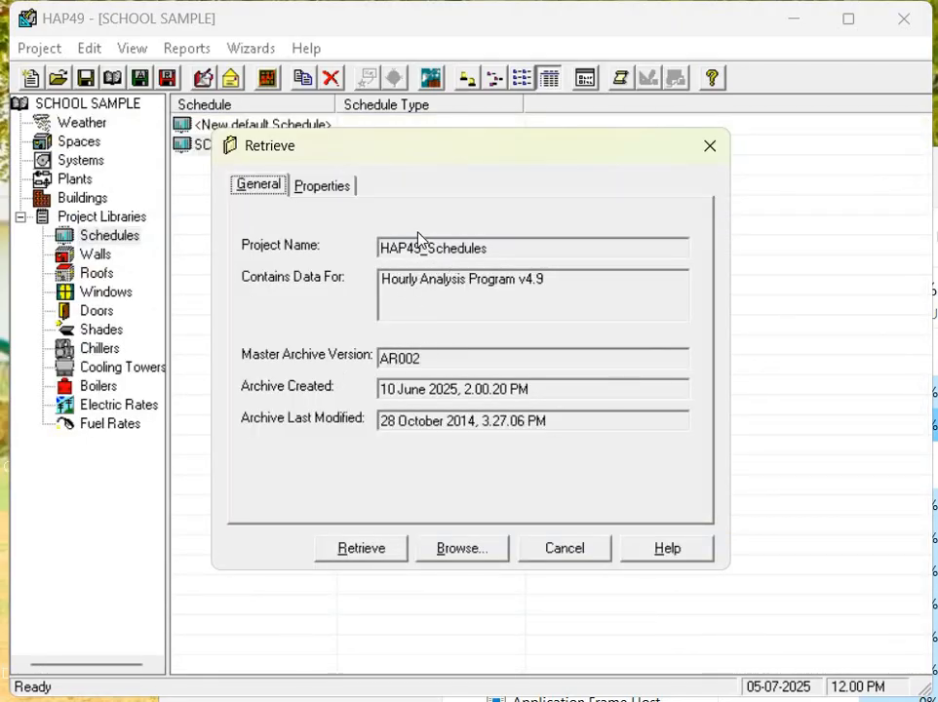
click(331, 195)
click(272, 185)
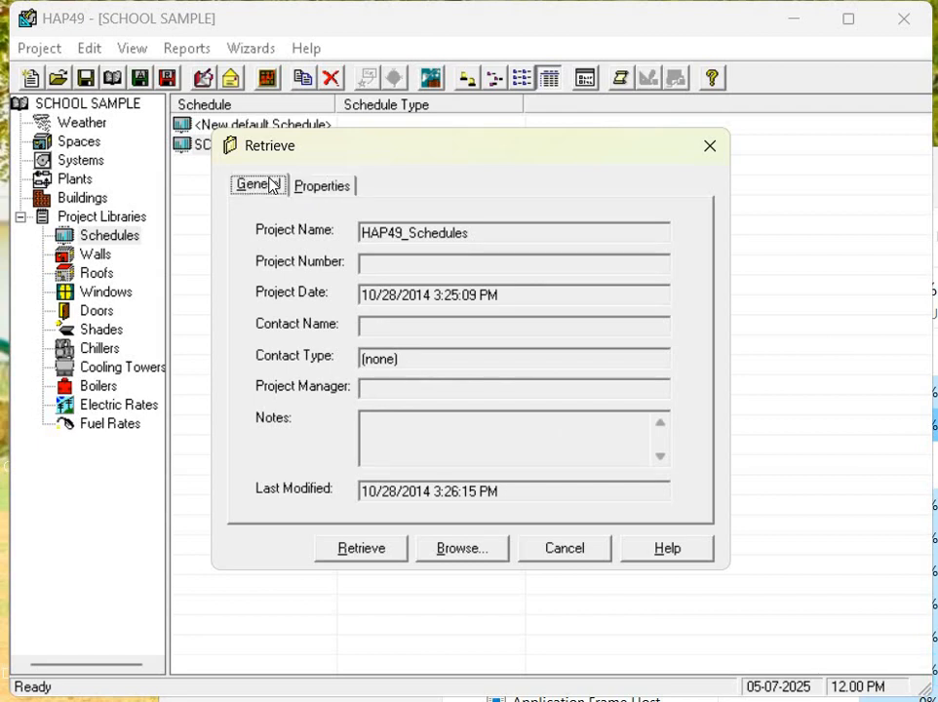
click(373, 547)
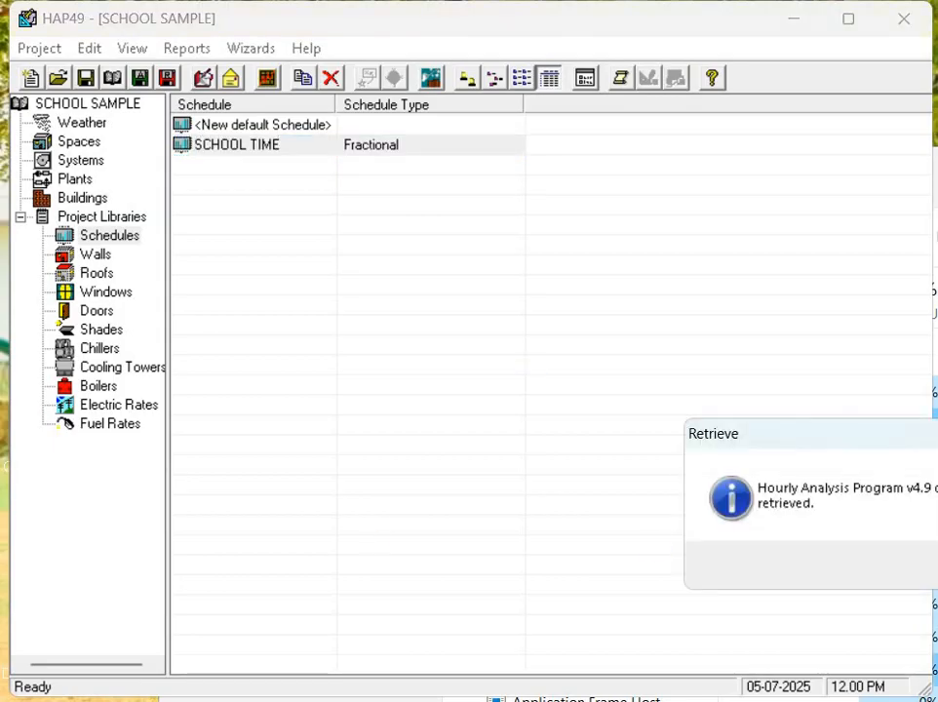
key(Return)
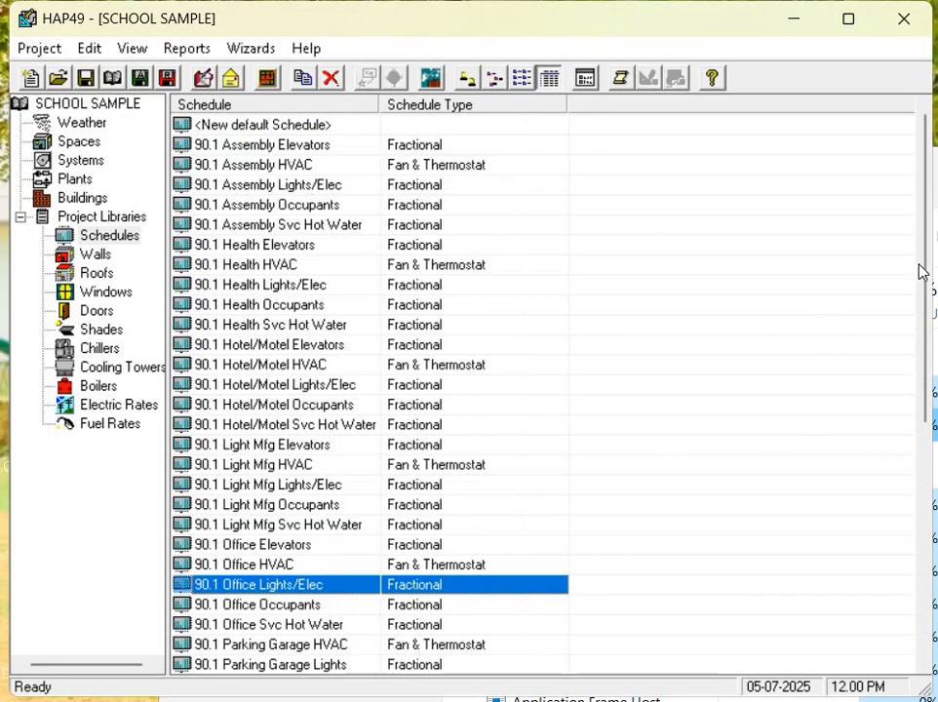
Step: Look through the retrieved schedules and inspect the hourly profiles and assignments of 90.1 Assembly Elevators
scroll(821, 125, down, 6)
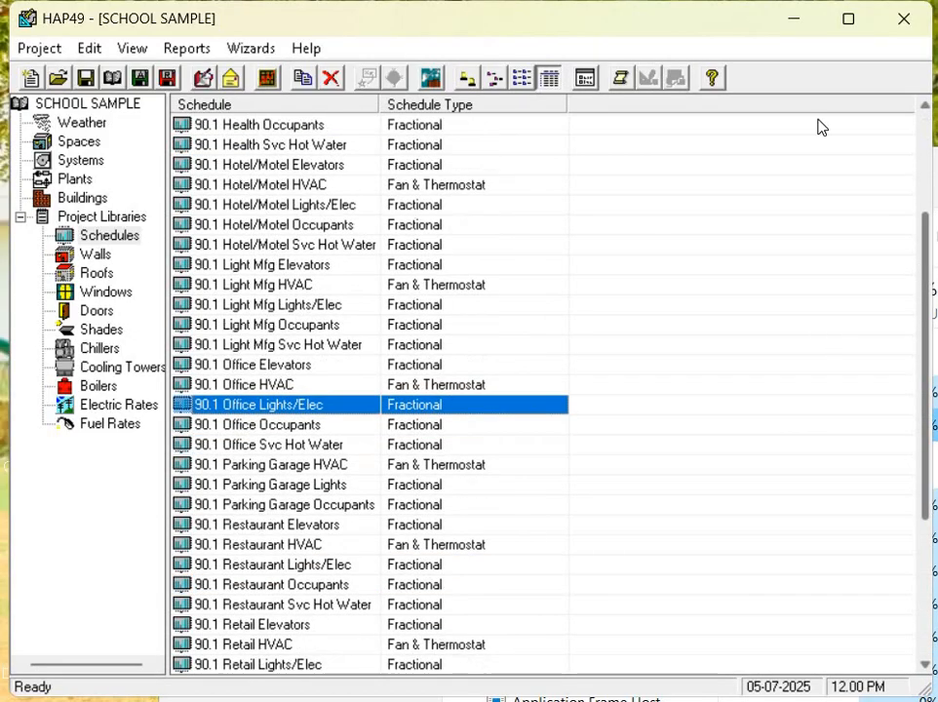
scroll(821, 126, up, 6)
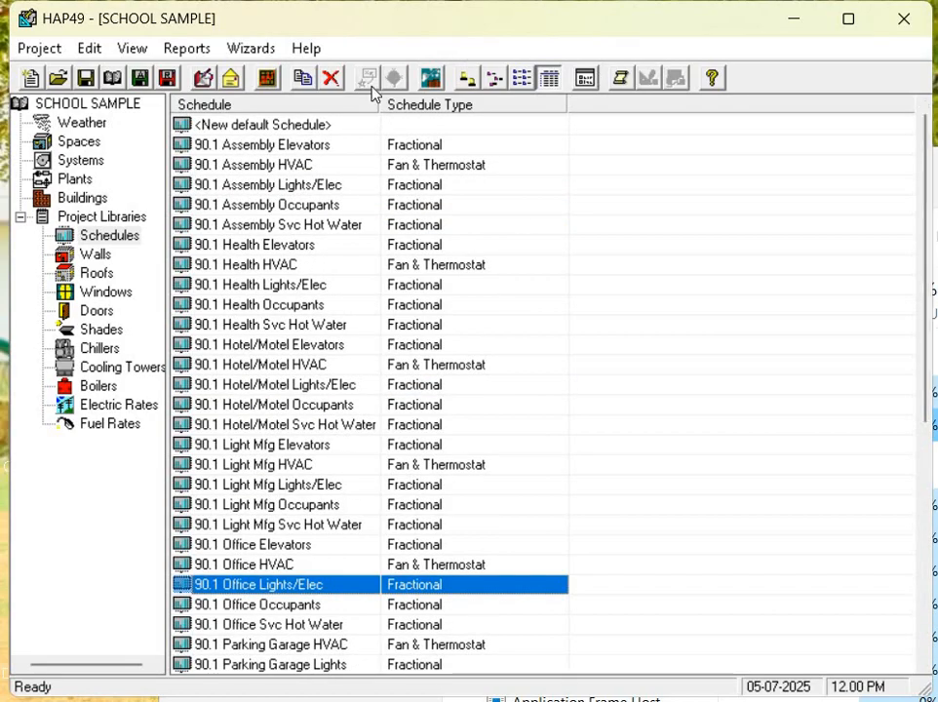
click(256, 148)
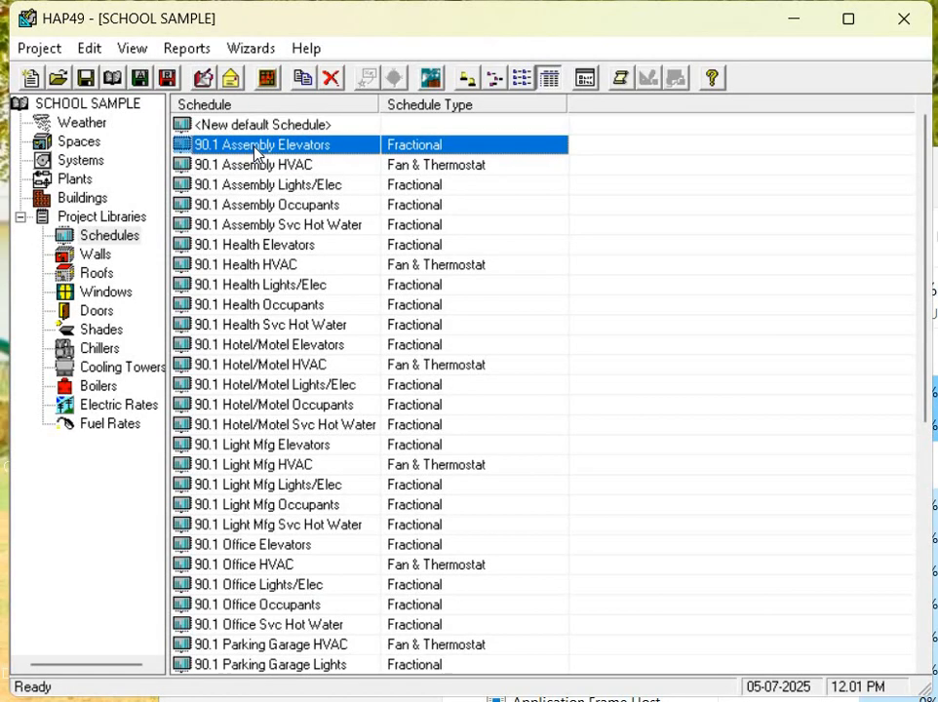
double_click(256, 148)
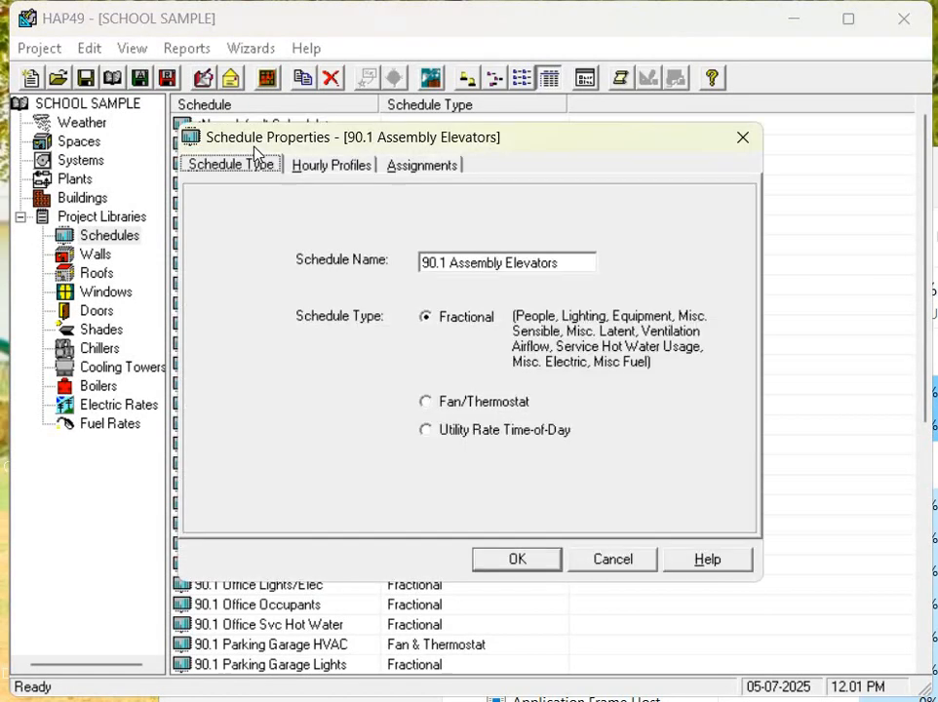
click(353, 167)
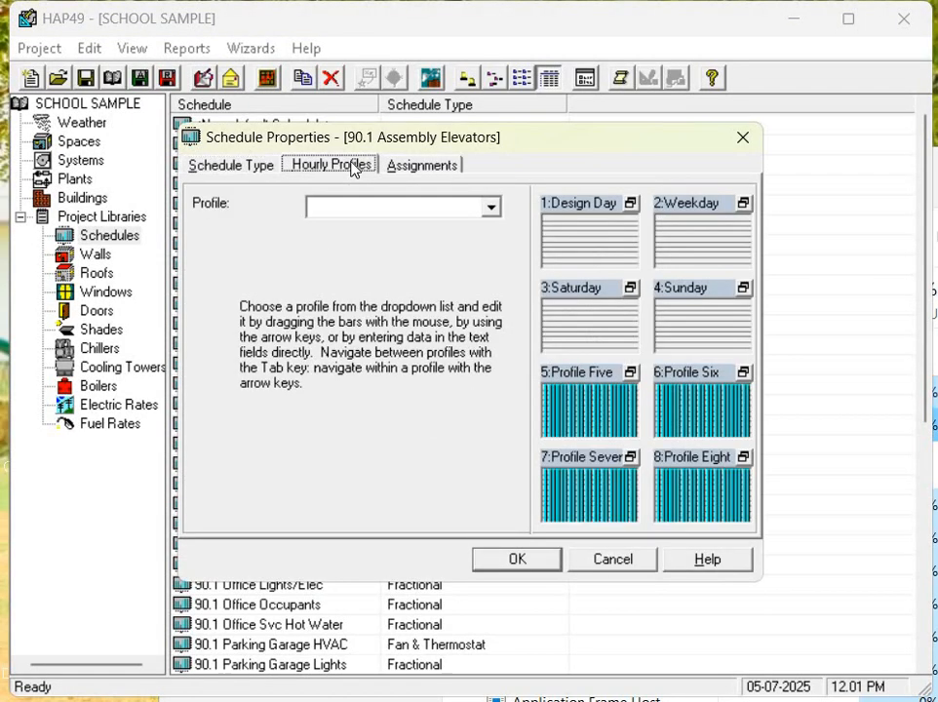
click(444, 175)
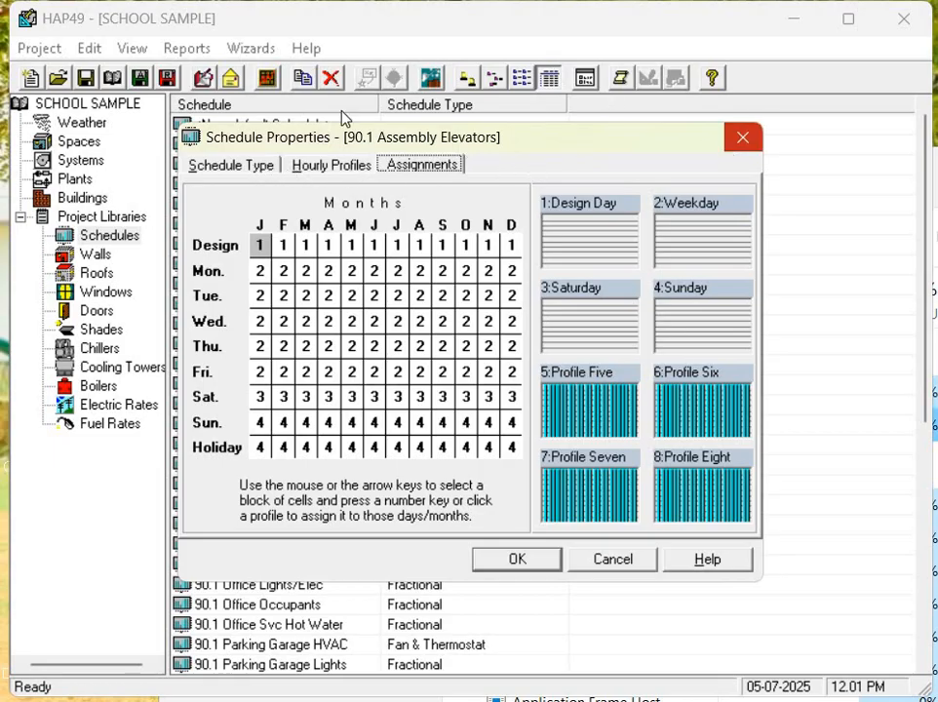
click(261, 164)
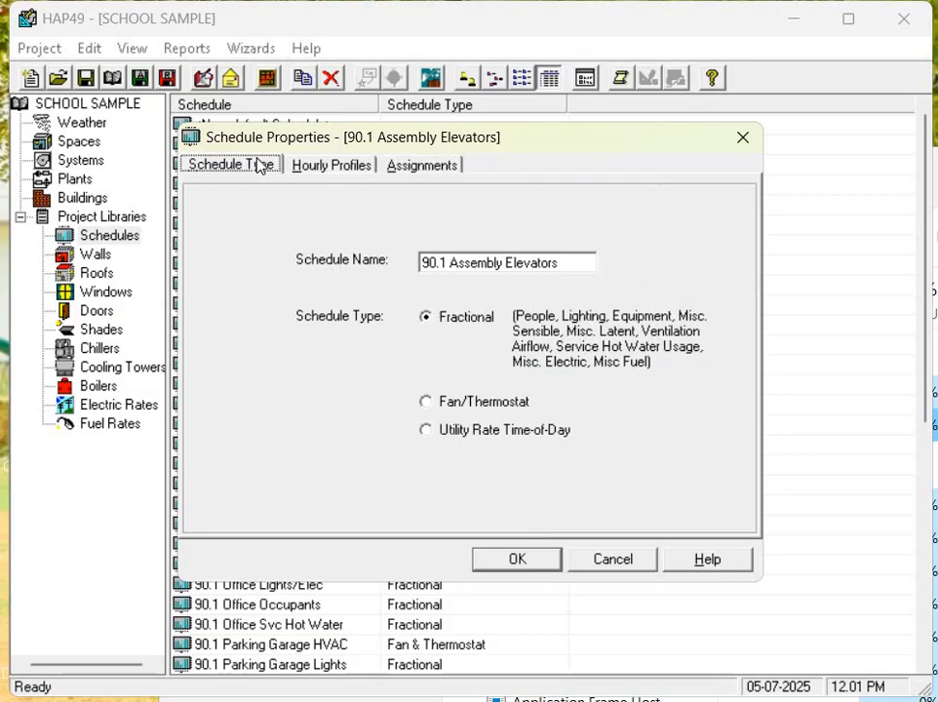
click(331, 166)
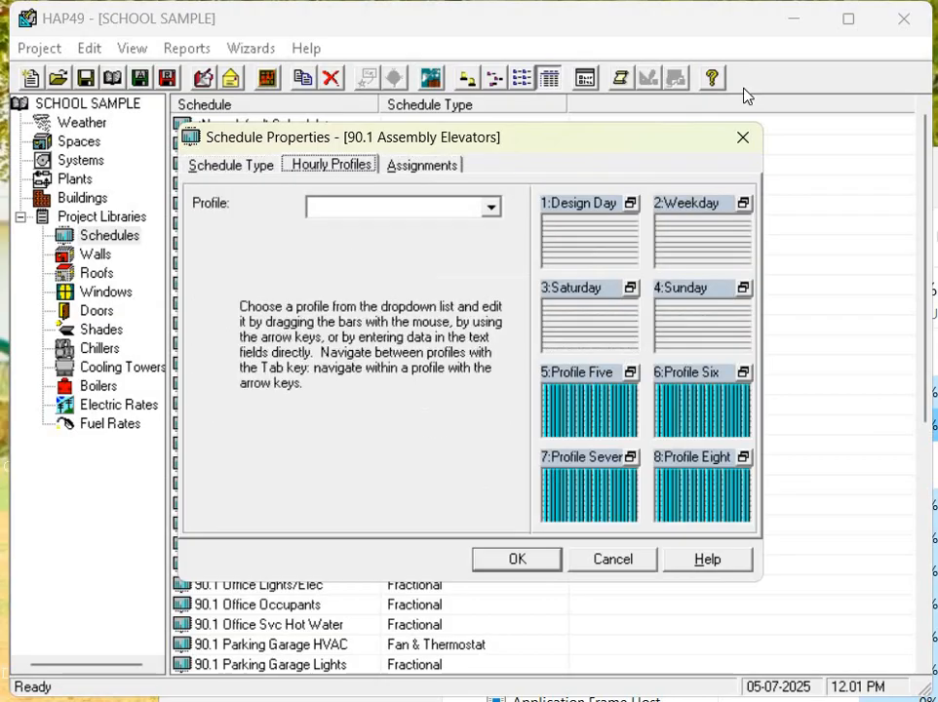
click(743, 139)
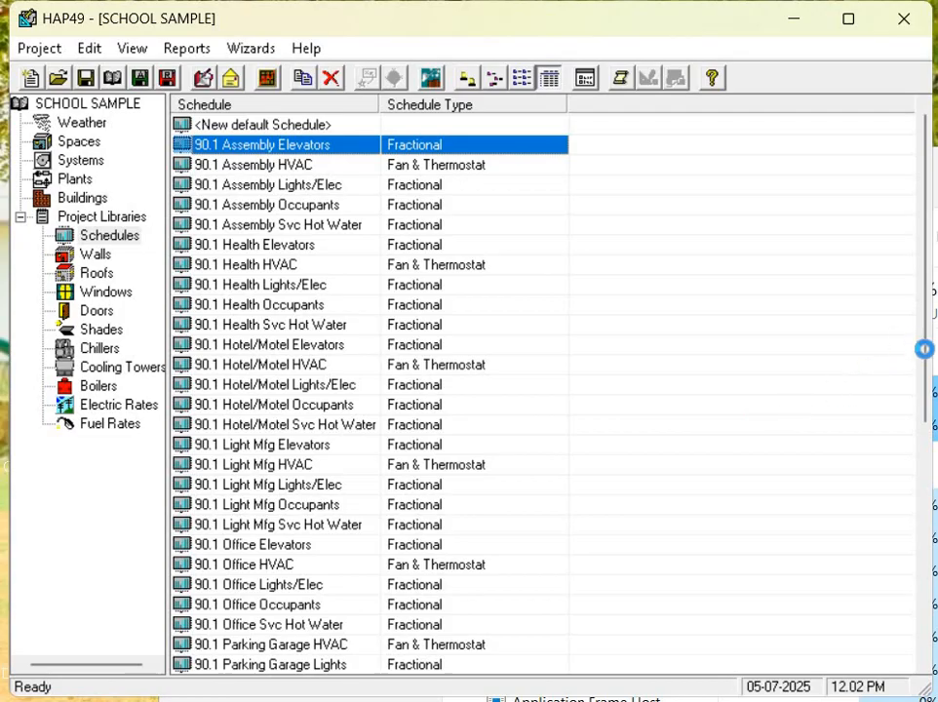
Step: Check the schedule type of 90.1 Warehouse Elevators and close its properties without changes
scroll(923, 477, down, 4)
scroll(918, 511, down, 3)
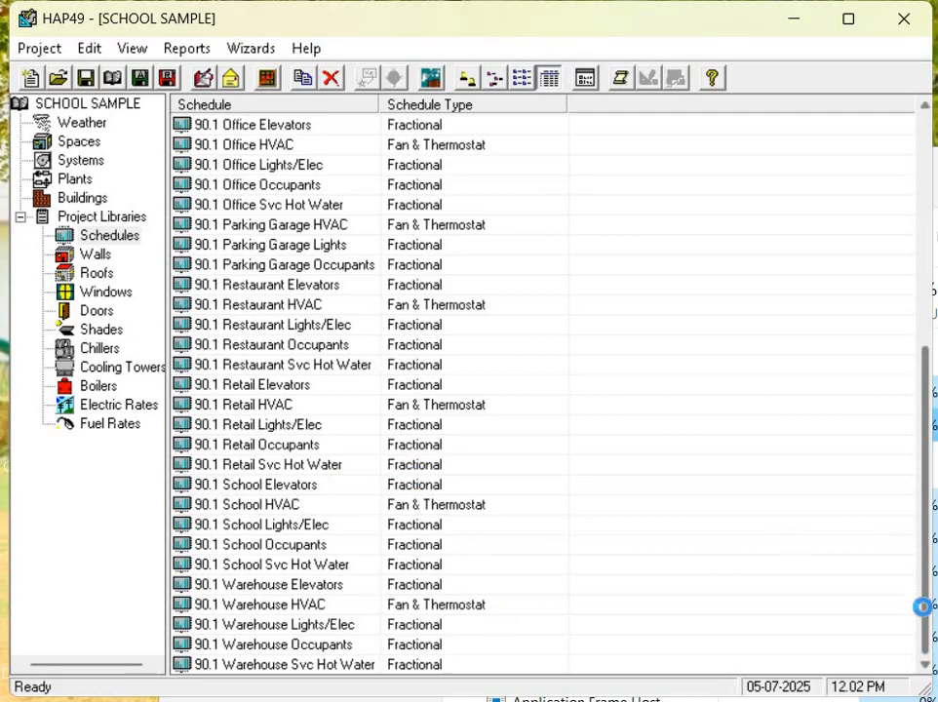
double_click(242, 585)
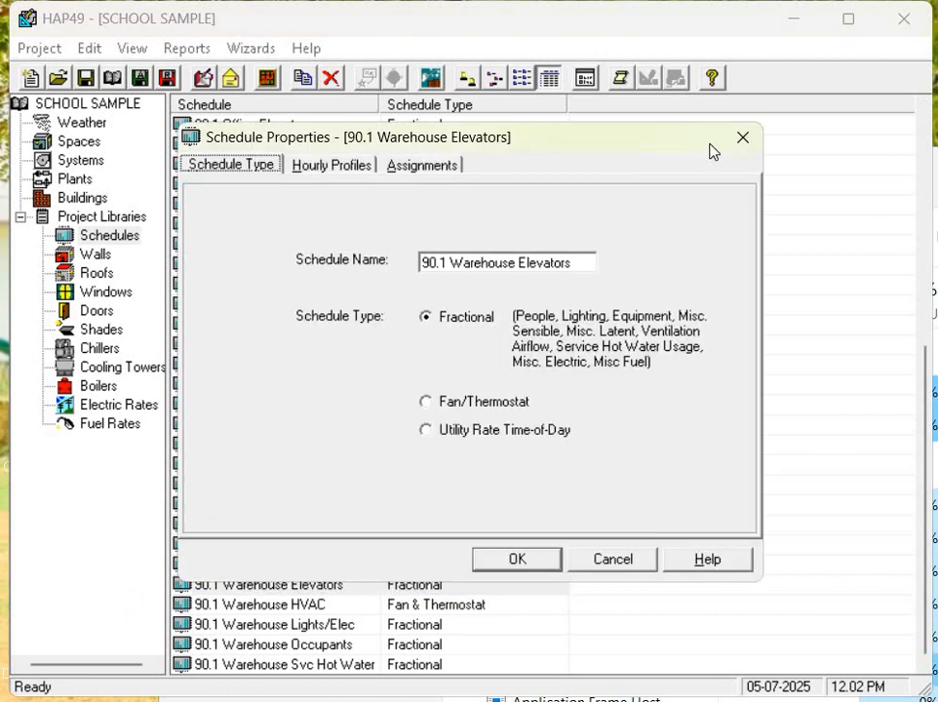
click(742, 143)
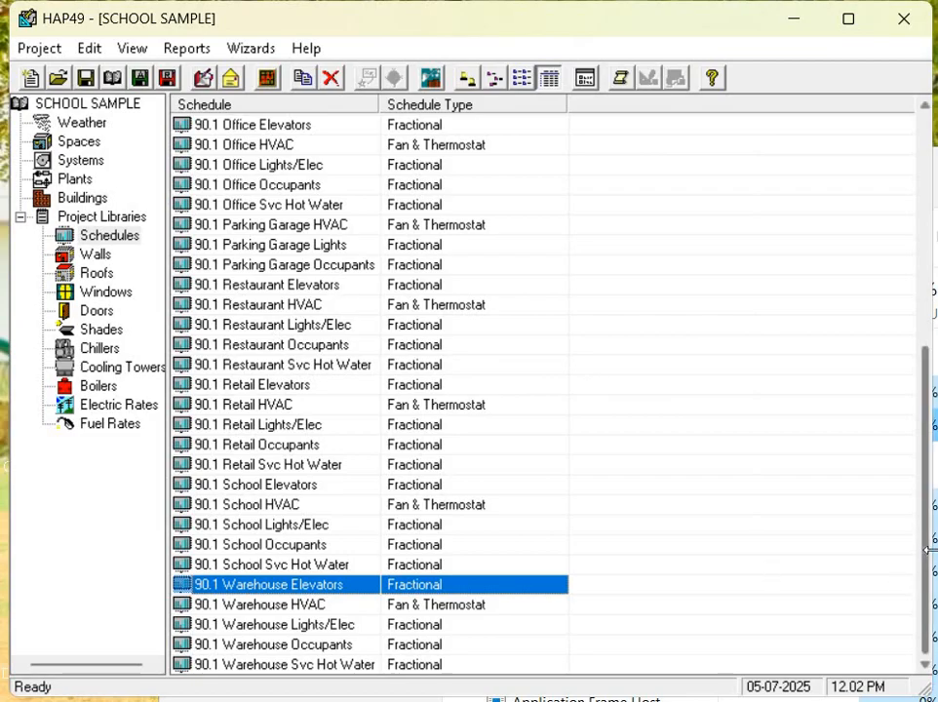
Step: Locate the 90.1 School Lights/Elec schedule in the list and open its hourly profiles
mouse_move(923, 502)
mouse_down()
mouse_move(899, 299)
mouse_move(881, 372)
mouse_move(881, 503)
mouse_up()
scroll(880, 533, down, 1)
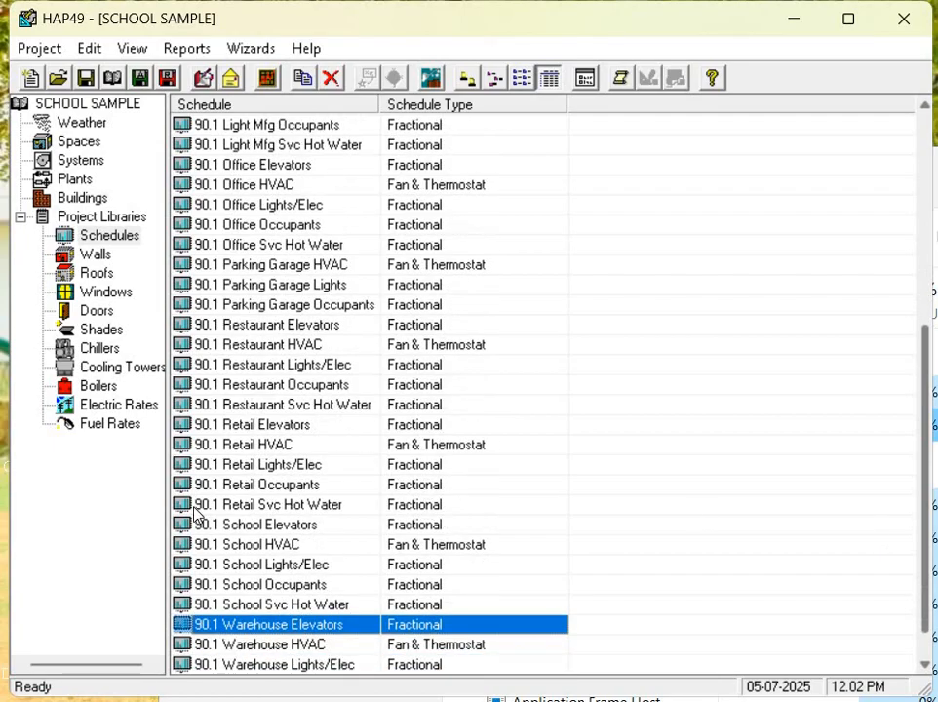
click(245, 564)
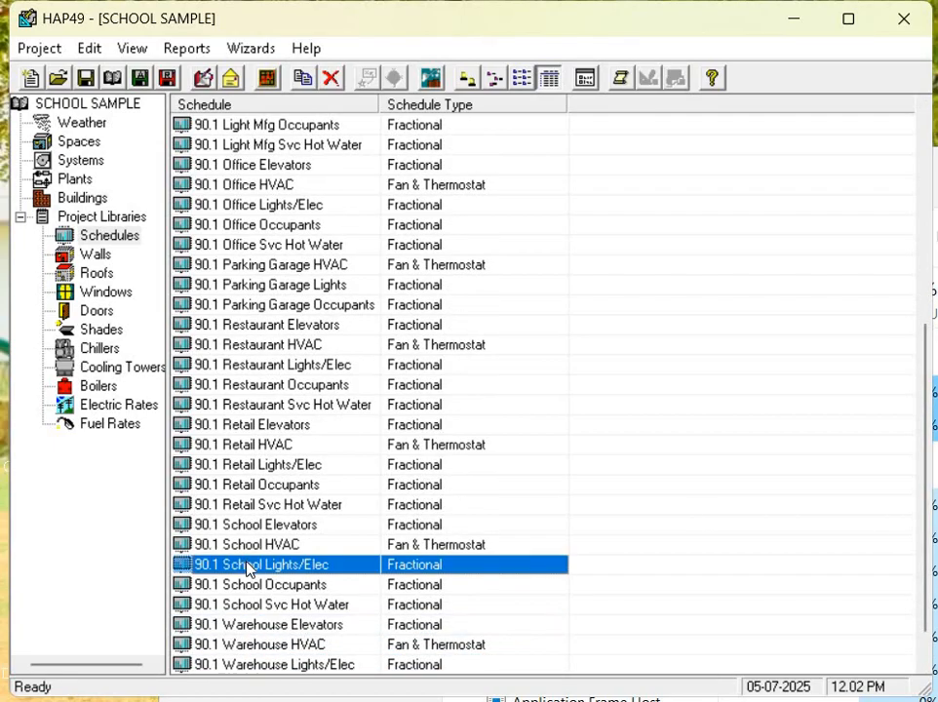
right_click(246, 567)
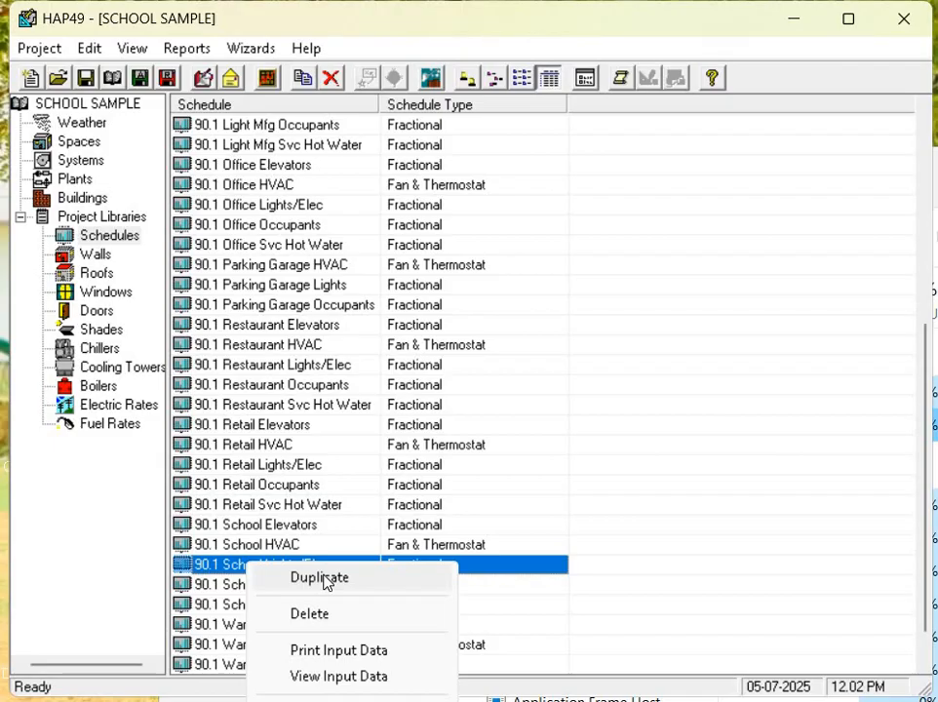
click(572, 506)
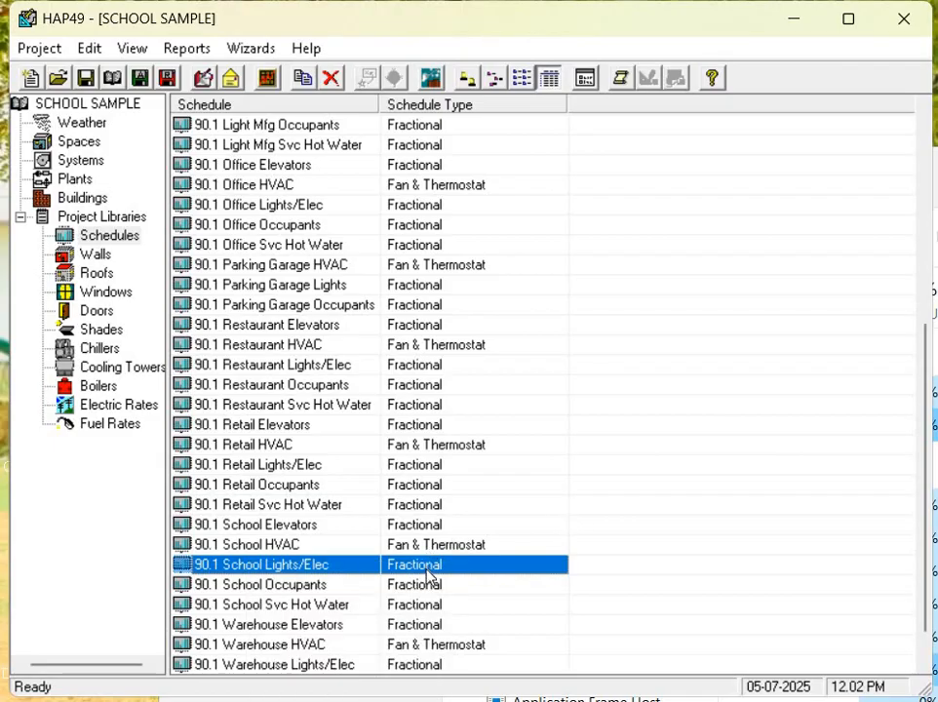
double_click(426, 565)
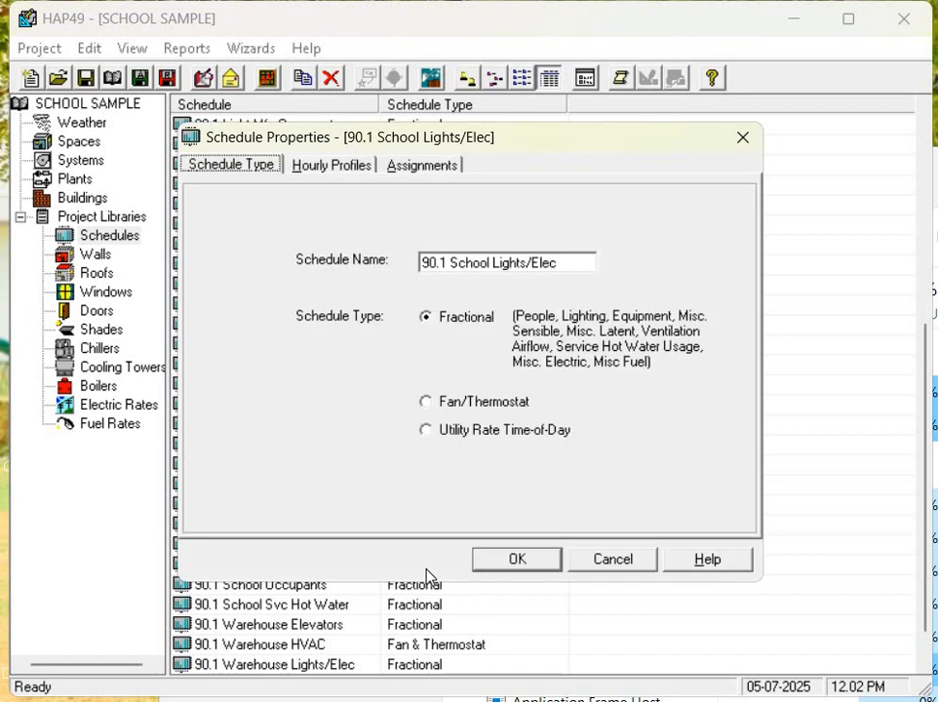
click(334, 168)
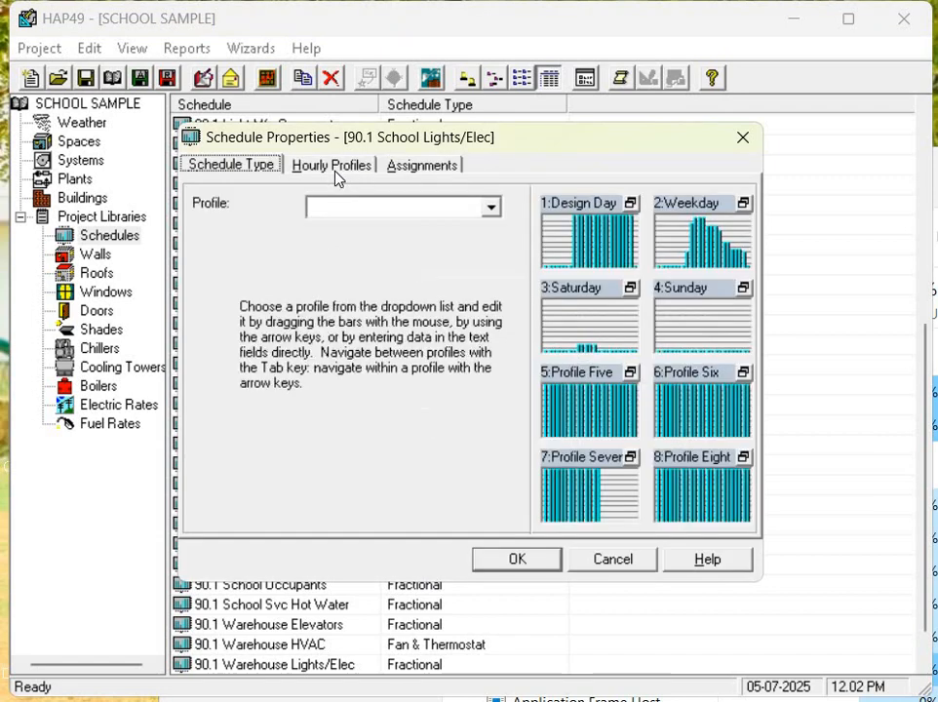
Step: Examine the Design Day and Sunday profiles of 90.1 School Lights/Elec and close its properties without changes
double_click(601, 269)
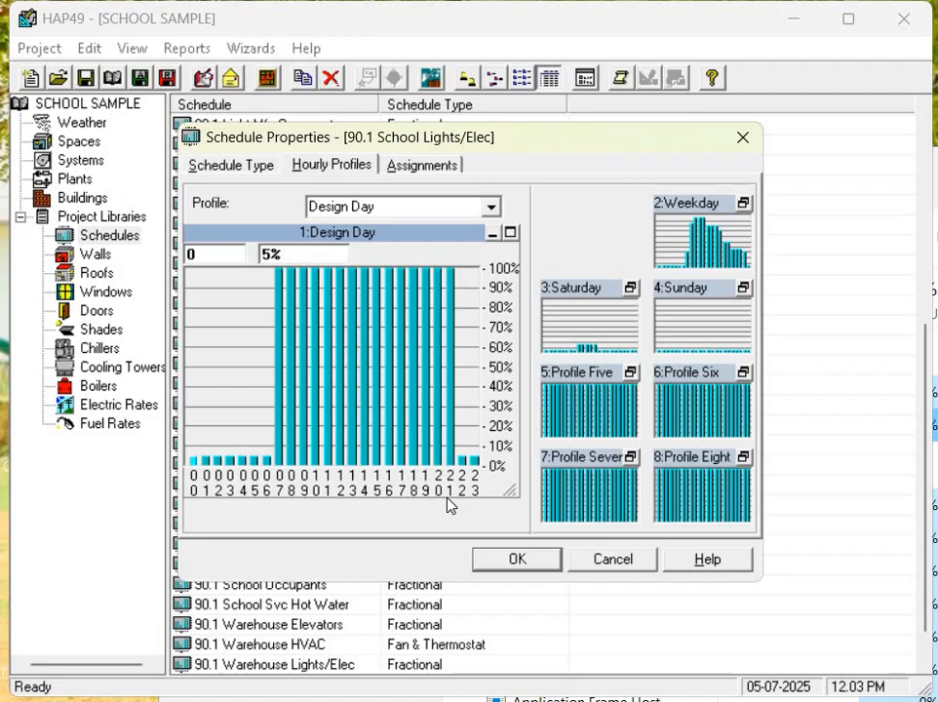
click(709, 352)
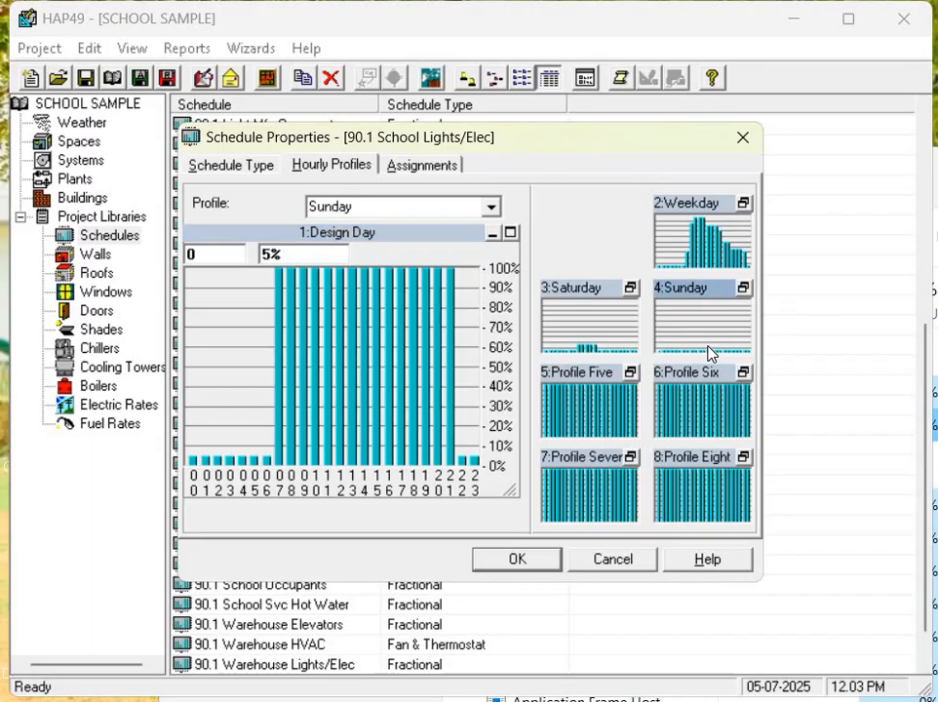
click(689, 244)
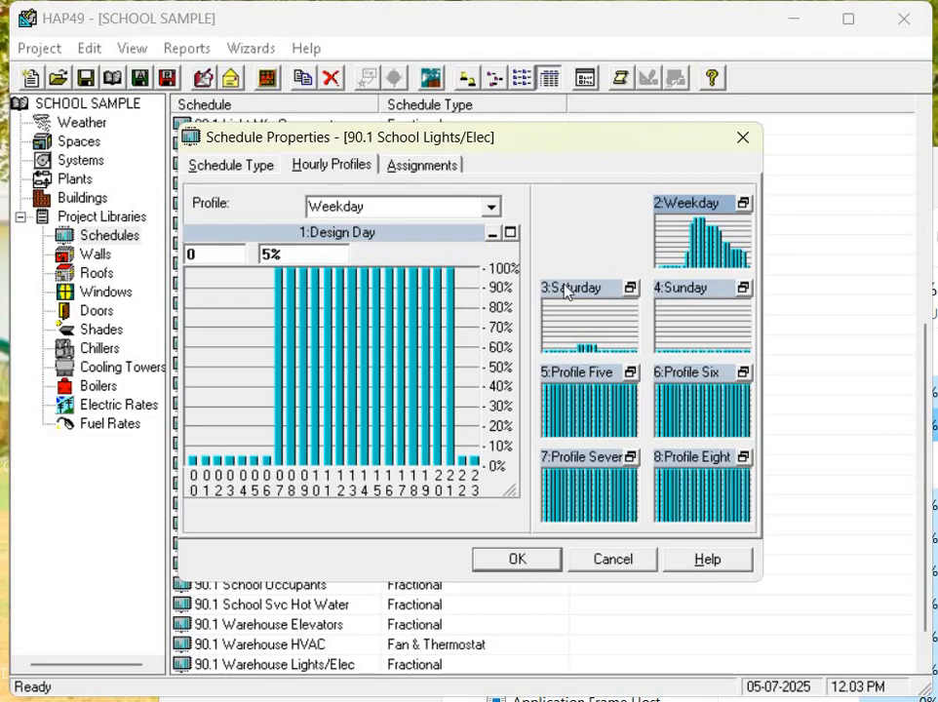
click(707, 351)
double_click(708, 351)
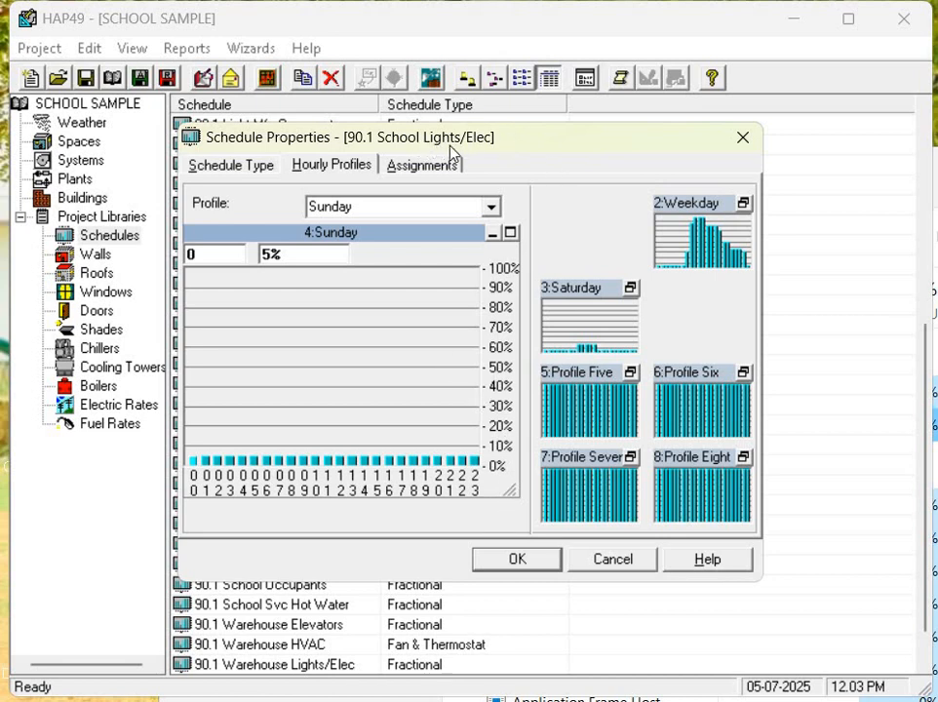
click(733, 153)
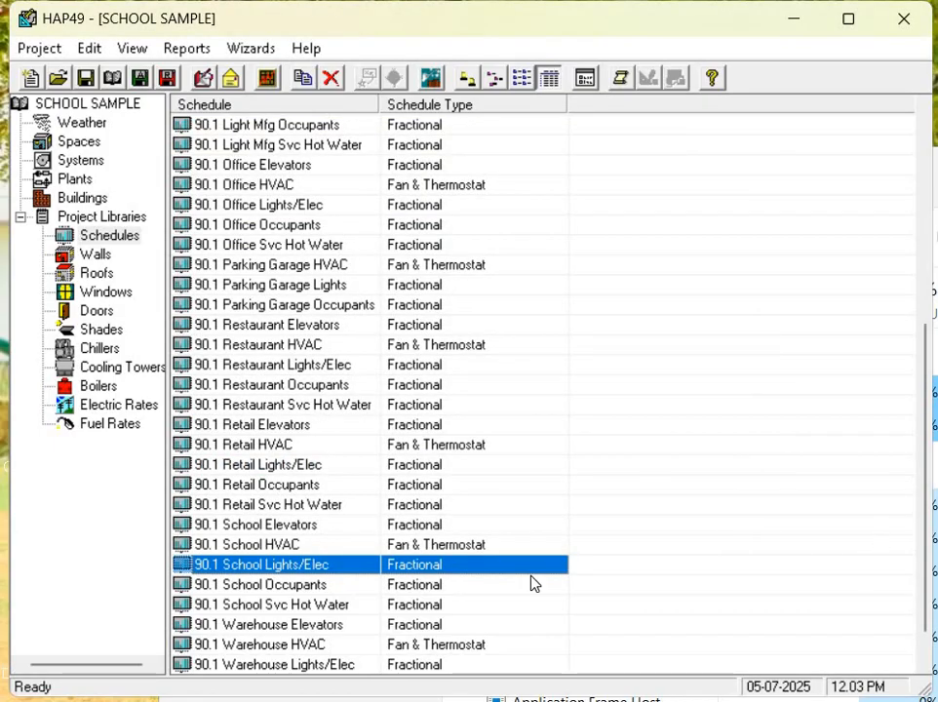
Step: Inspect the schedule type, hourly profiles and monthly assignments of 90.1 School HVAC and close its properties without changes
double_click(383, 545)
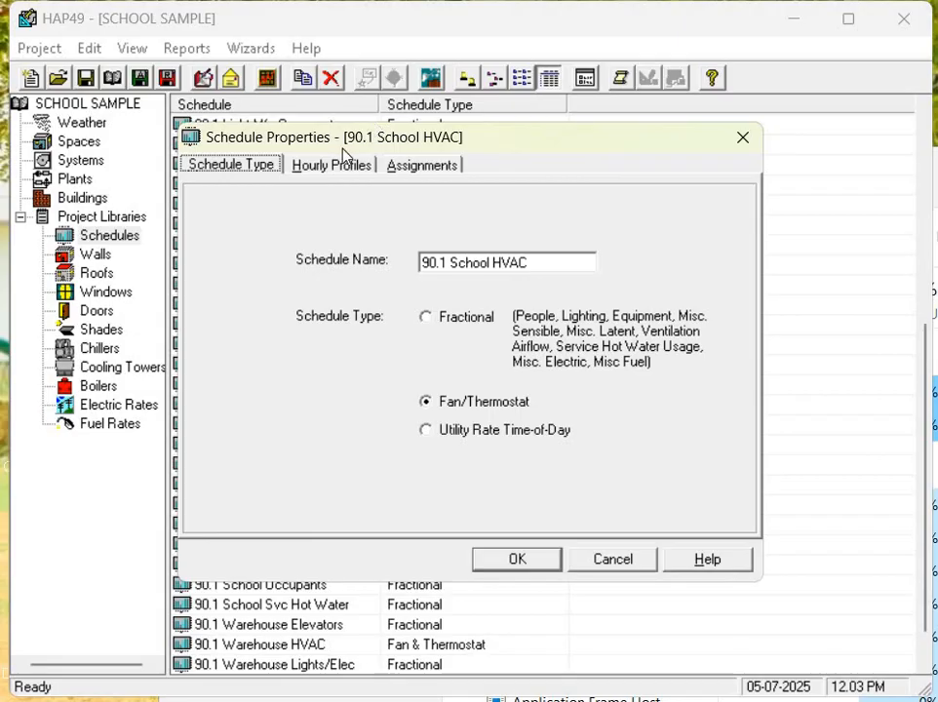
click(348, 179)
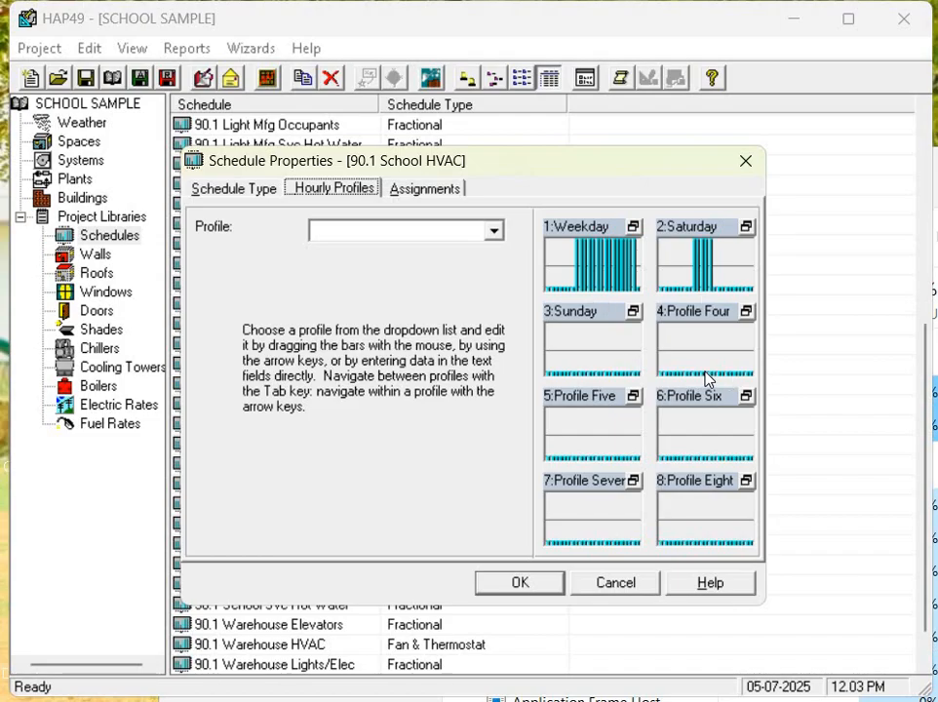
click(426, 188)
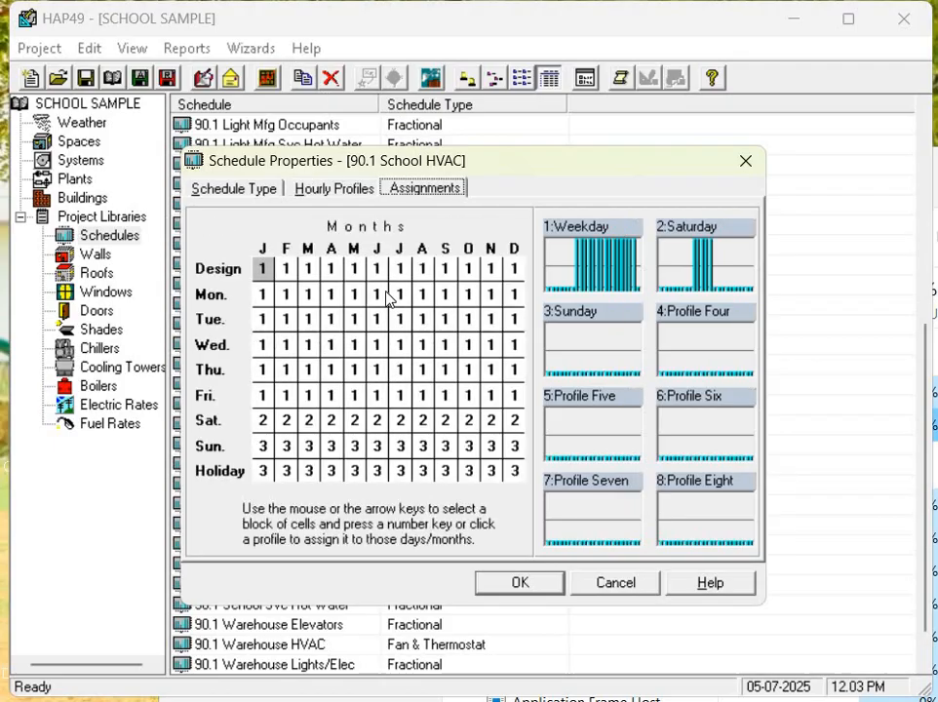
click(741, 162)
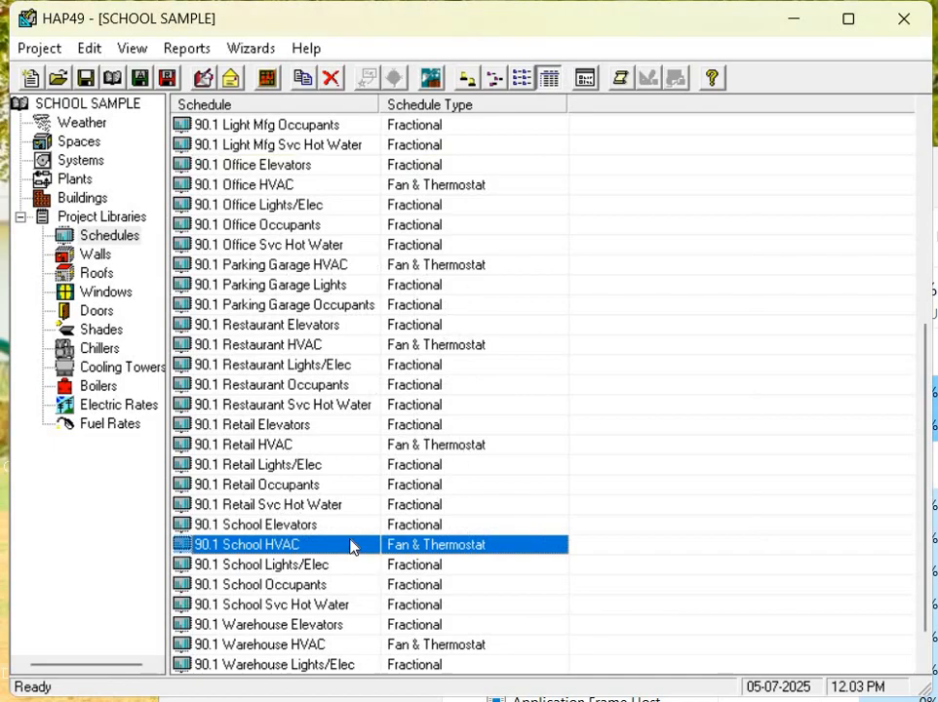
Step: View the input data report of the 90.1 Office Elevators schedule and close it
click(338, 569)
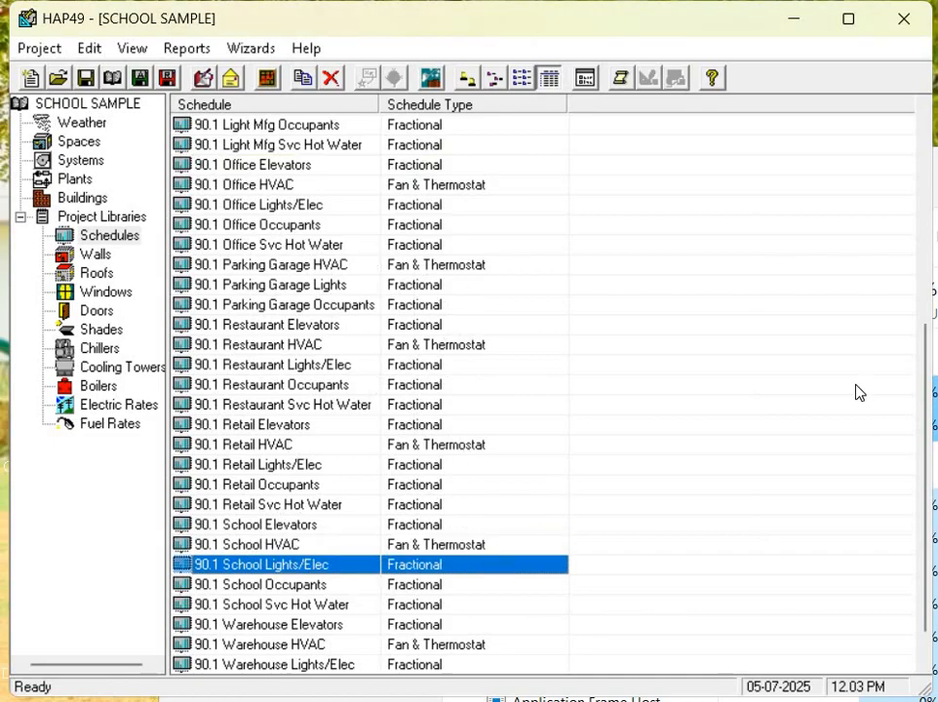
drag(923, 487, 919, 518)
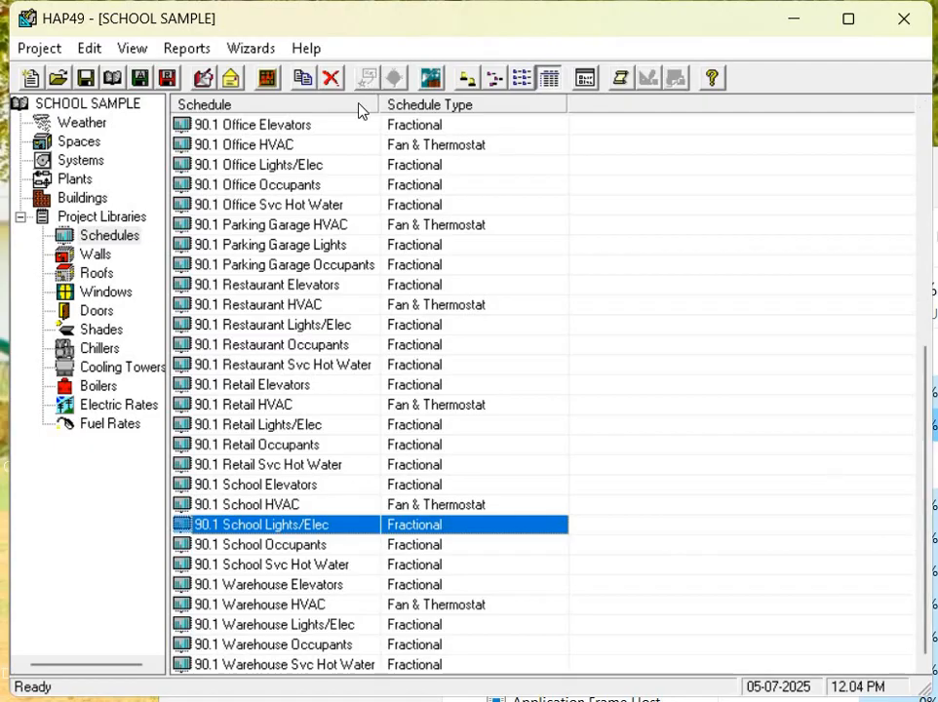
click(314, 130)
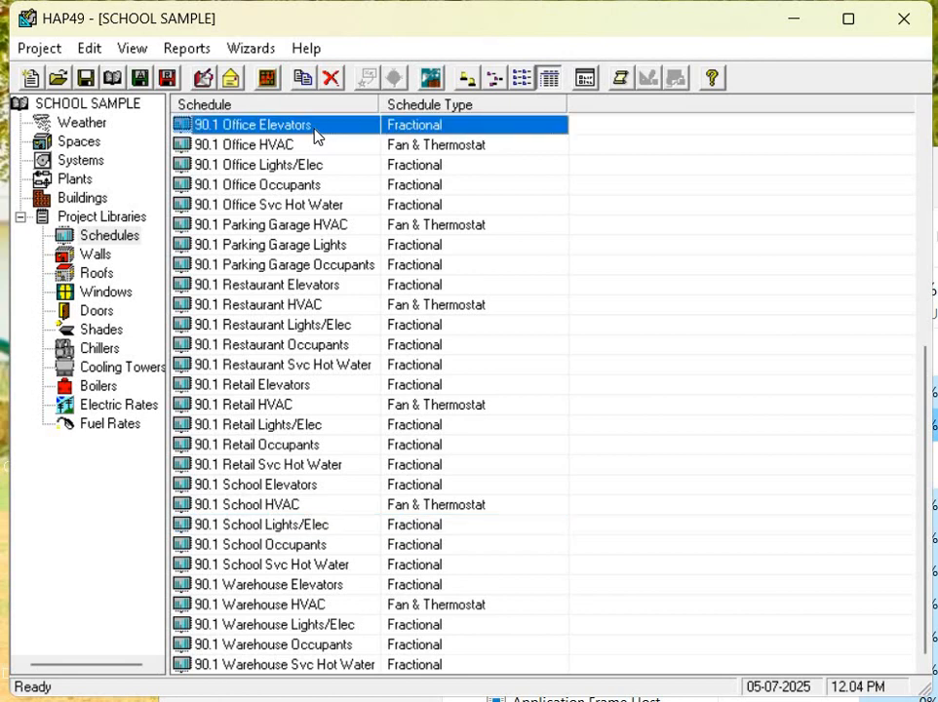
right_click(313, 134)
click(388, 243)
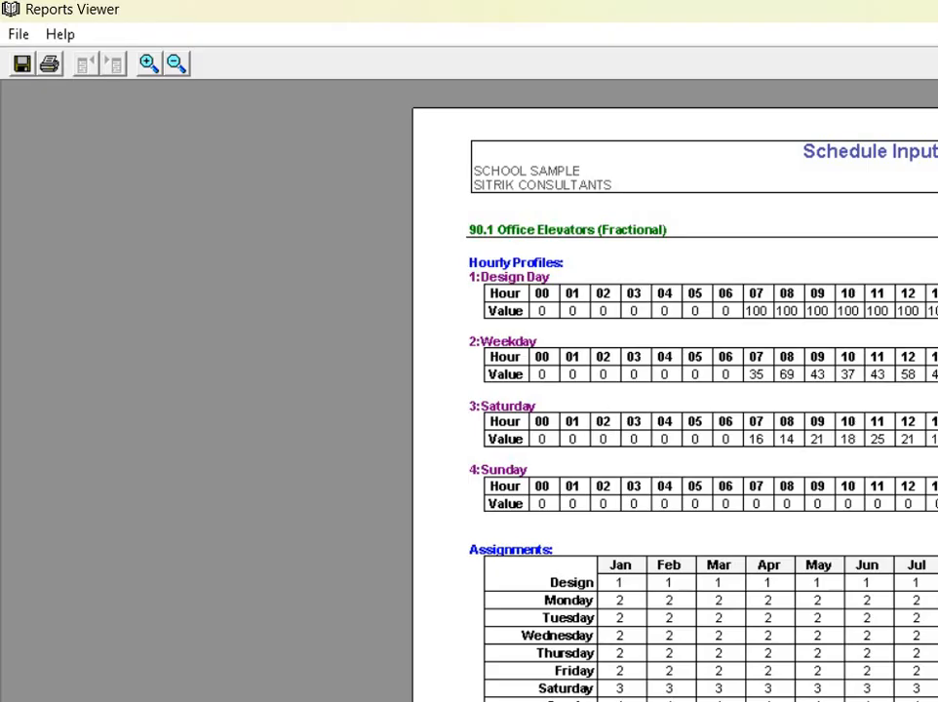
key(alt+F4)
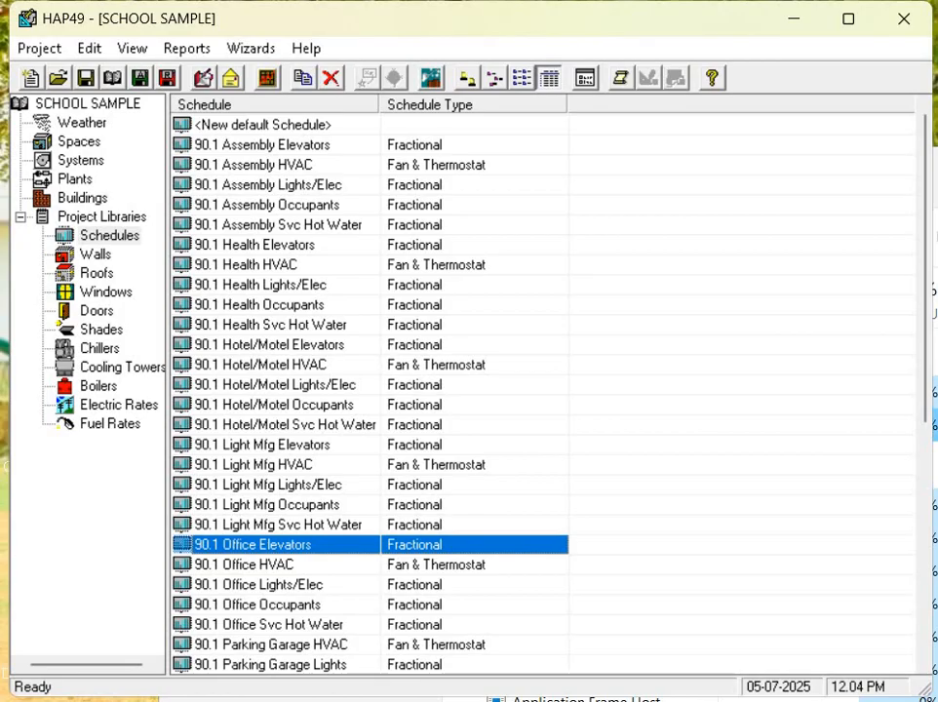
Step: Start a new default schedule in the project's schedule library
double_click(262, 125)
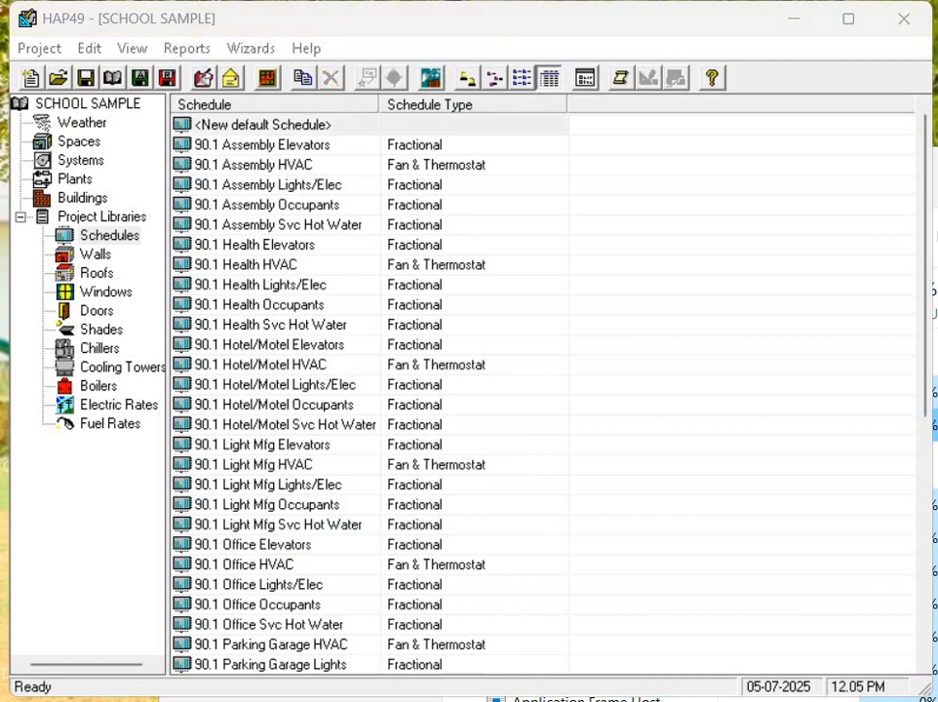